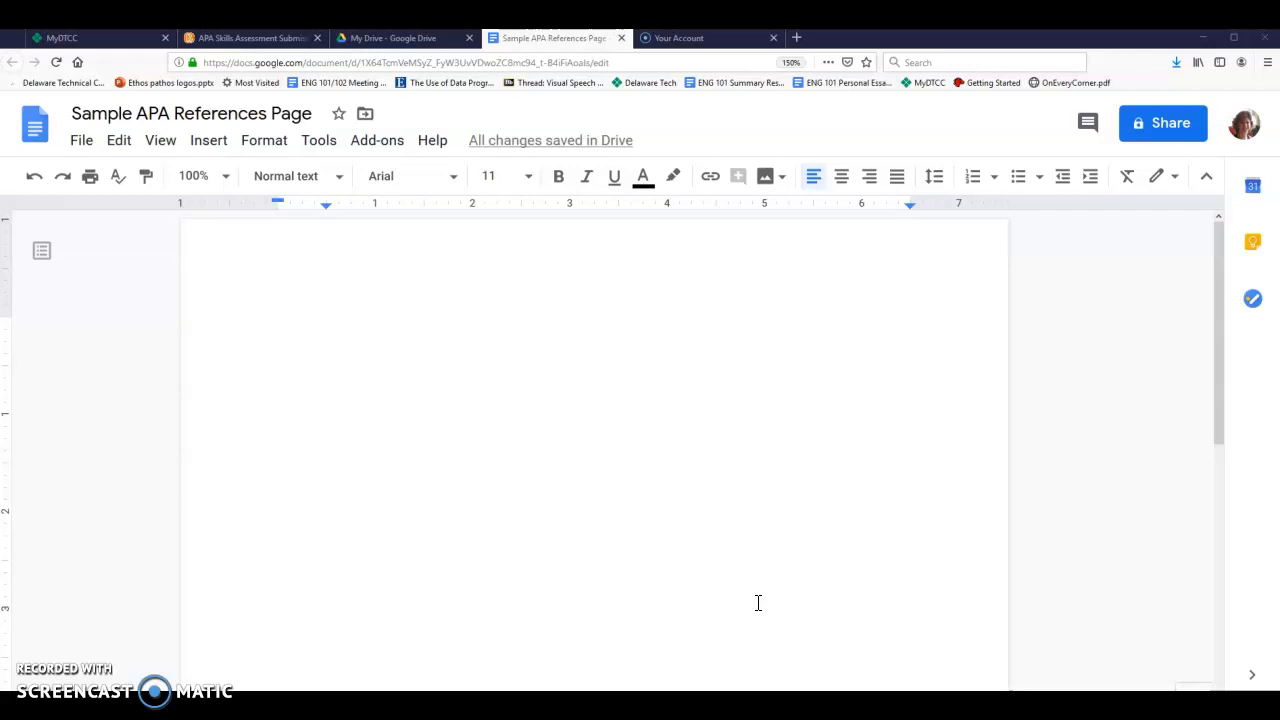
Step: Add the centred heading "References" at the top of the page and set its line spacing to double
left_click(570, 334)
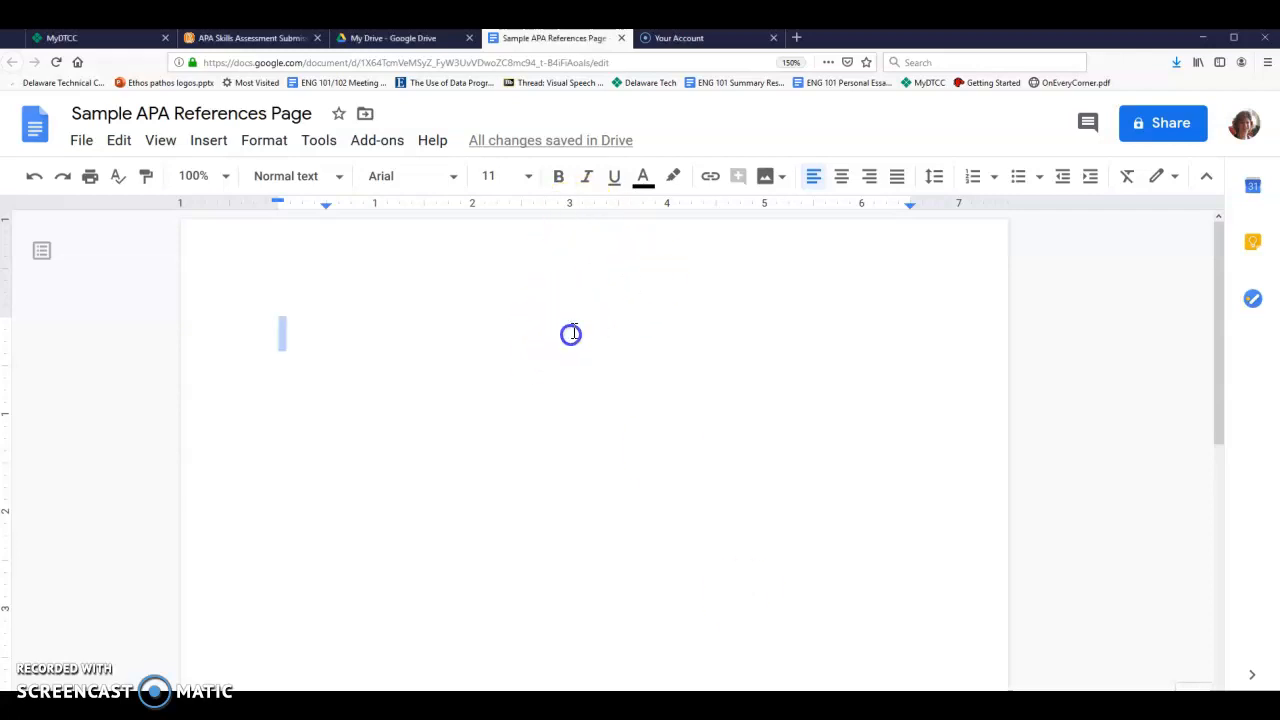
left_click(841, 176)
type("References")
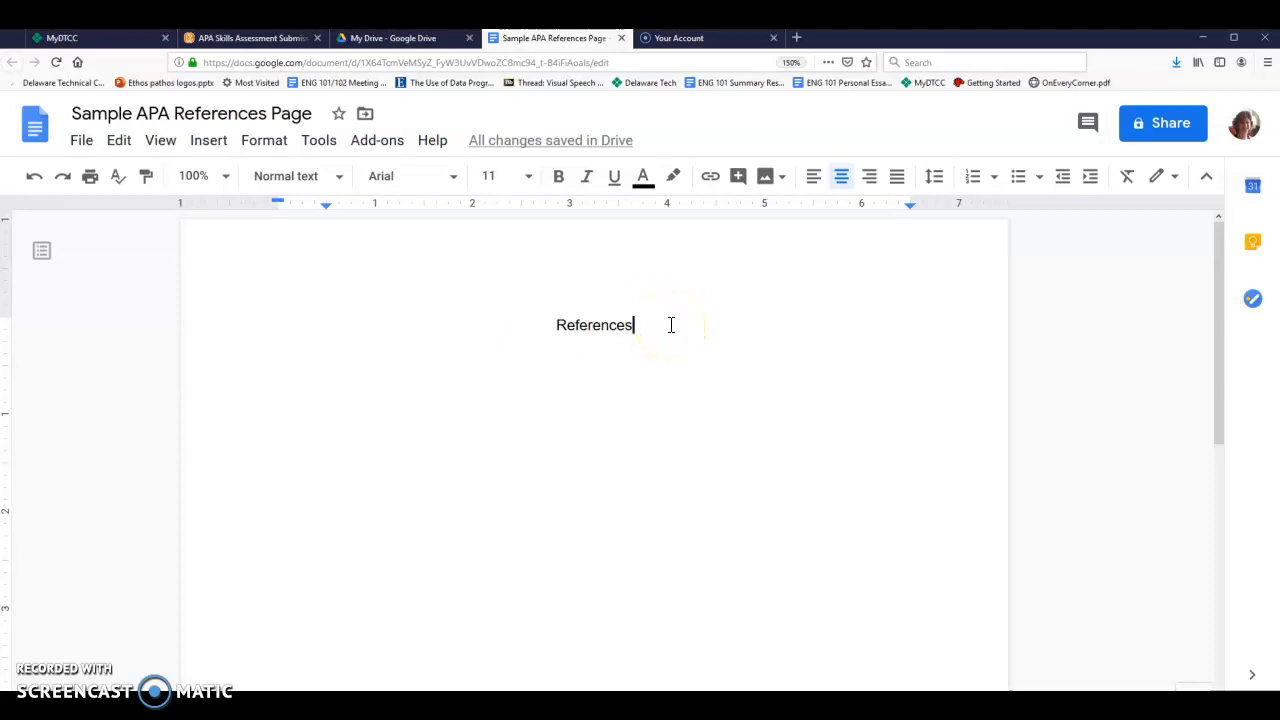
left_click(934, 180)
left_click(981, 311)
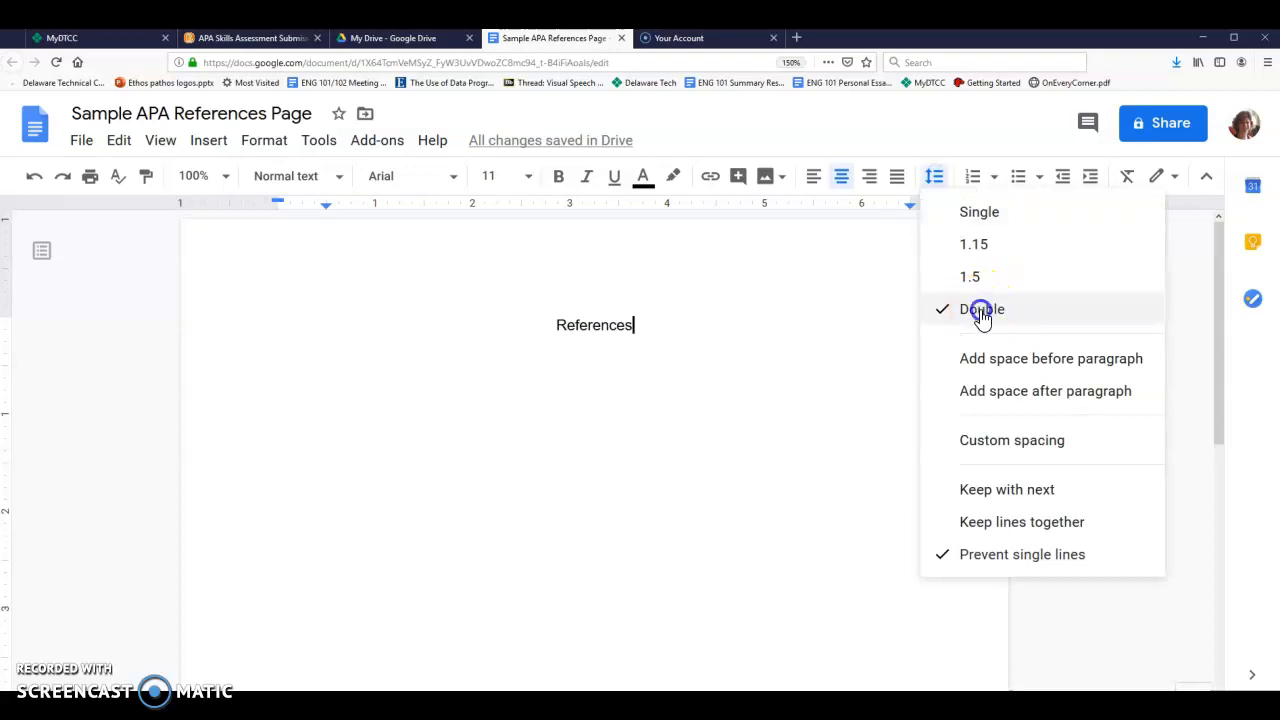
Step: Start a new left-aligned line directly below the "References" heading
left_click(663, 327)
left_click(663, 327)
key("Return")
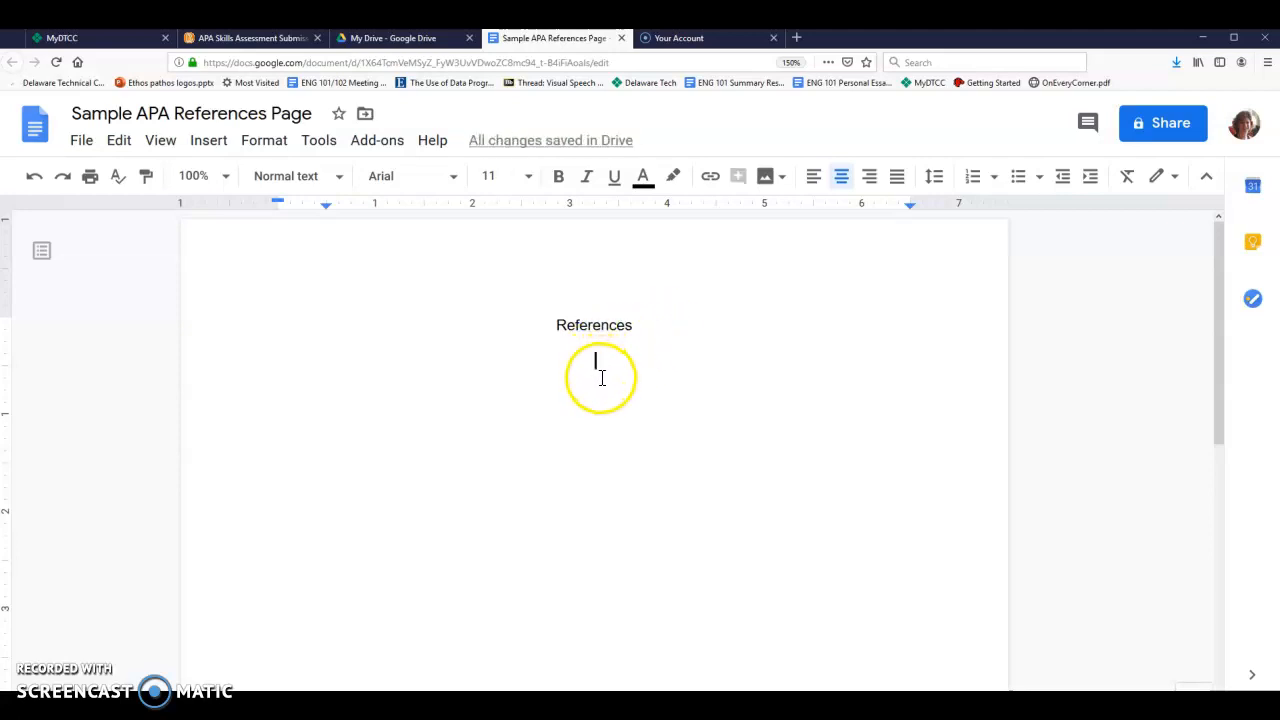
left_click(814, 180)
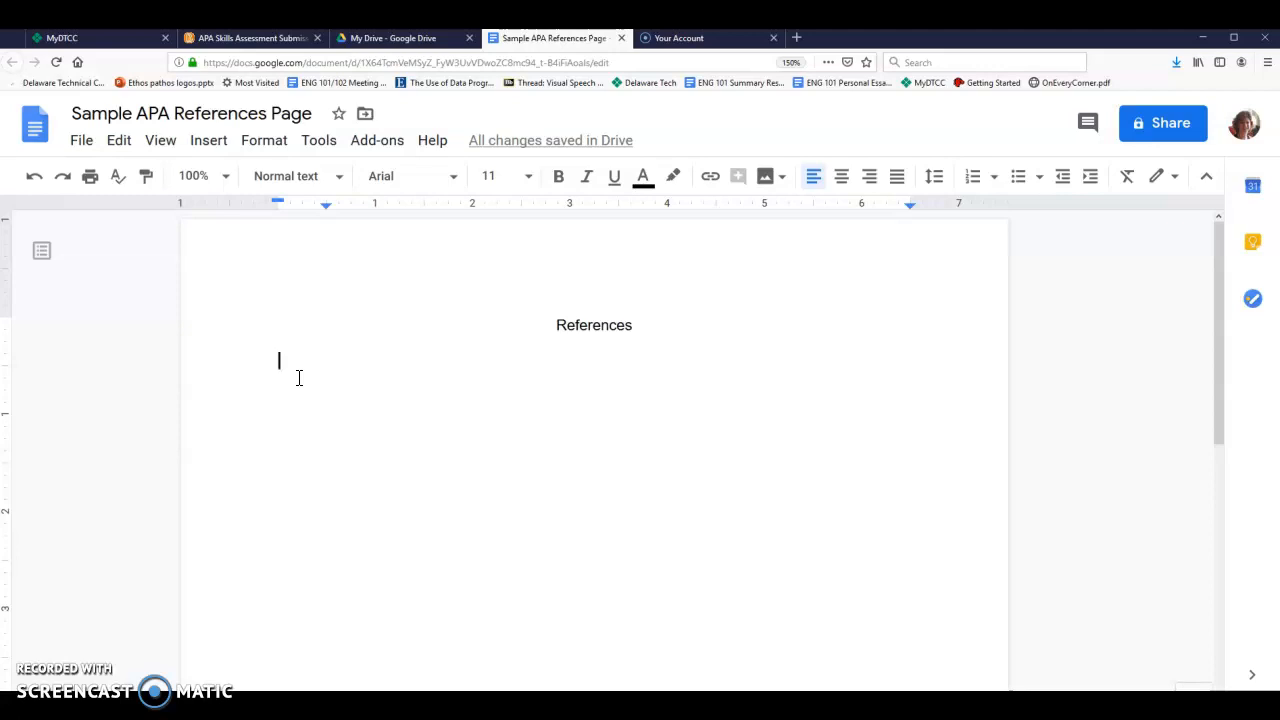
left_click(298, 377)
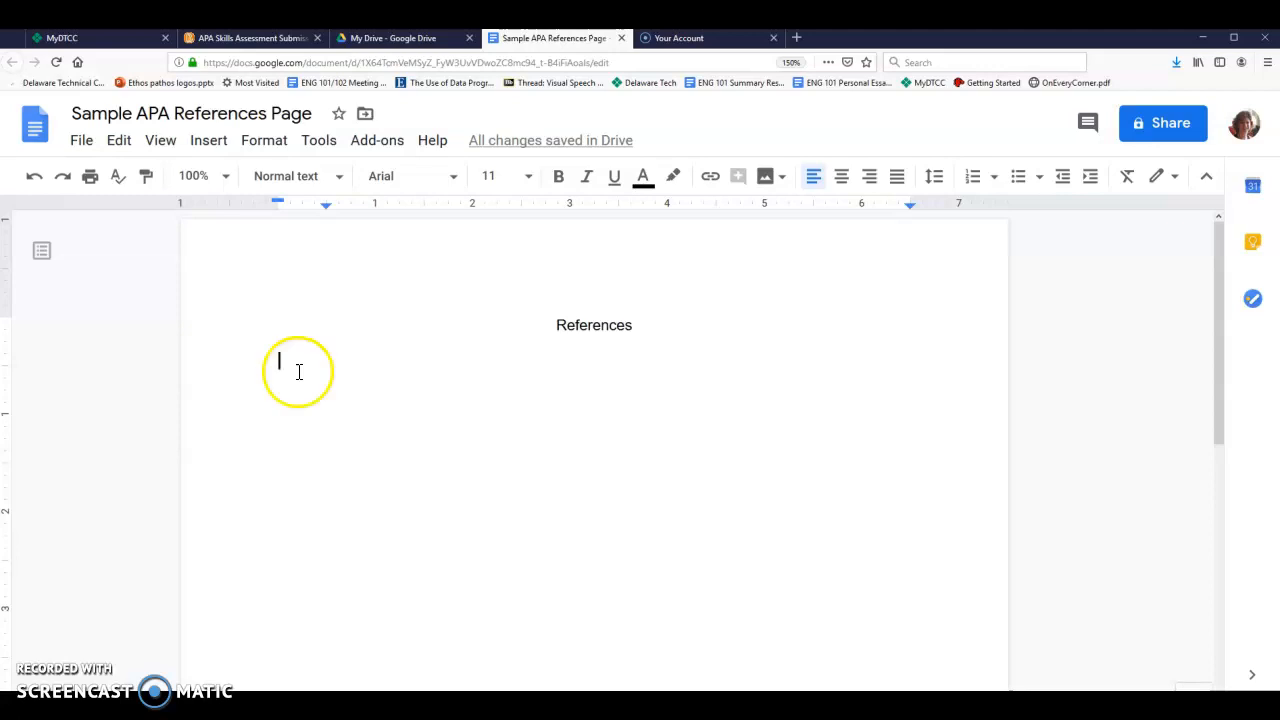
Step: Apply a hanging special indent of 0.5 inches to the line below the heading
left_click(264, 142)
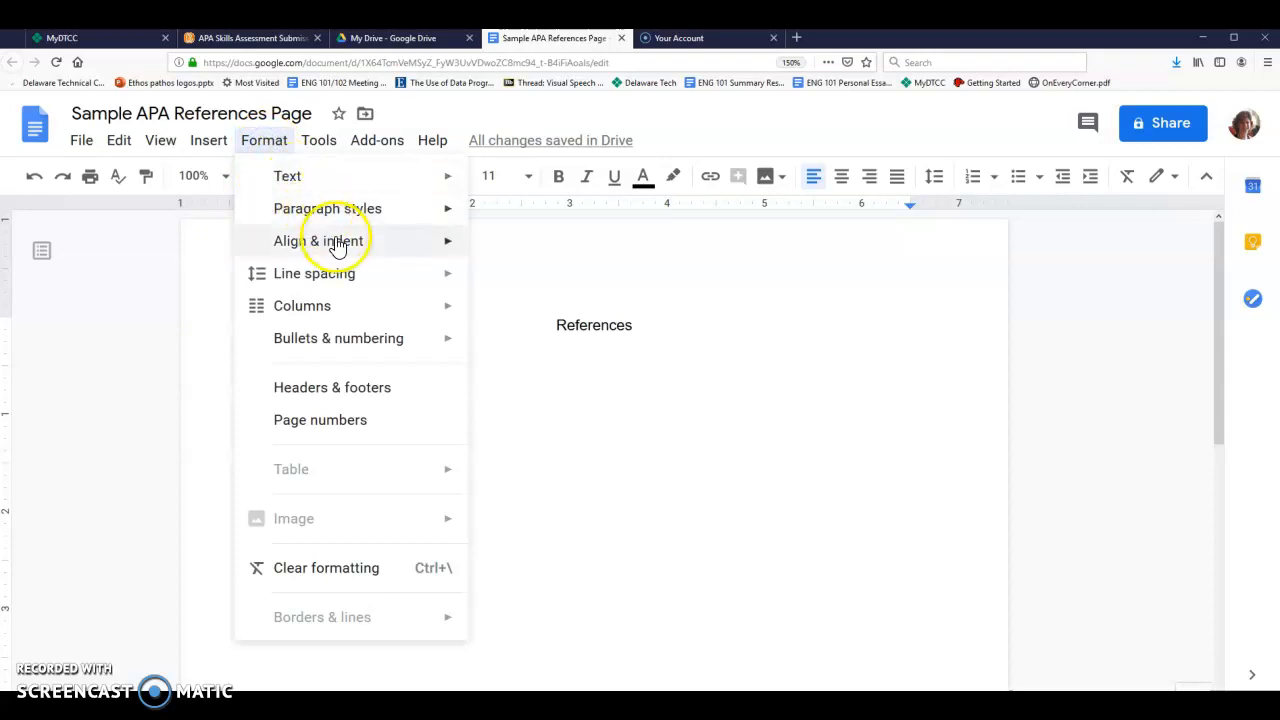
mouse_move(349, 255)
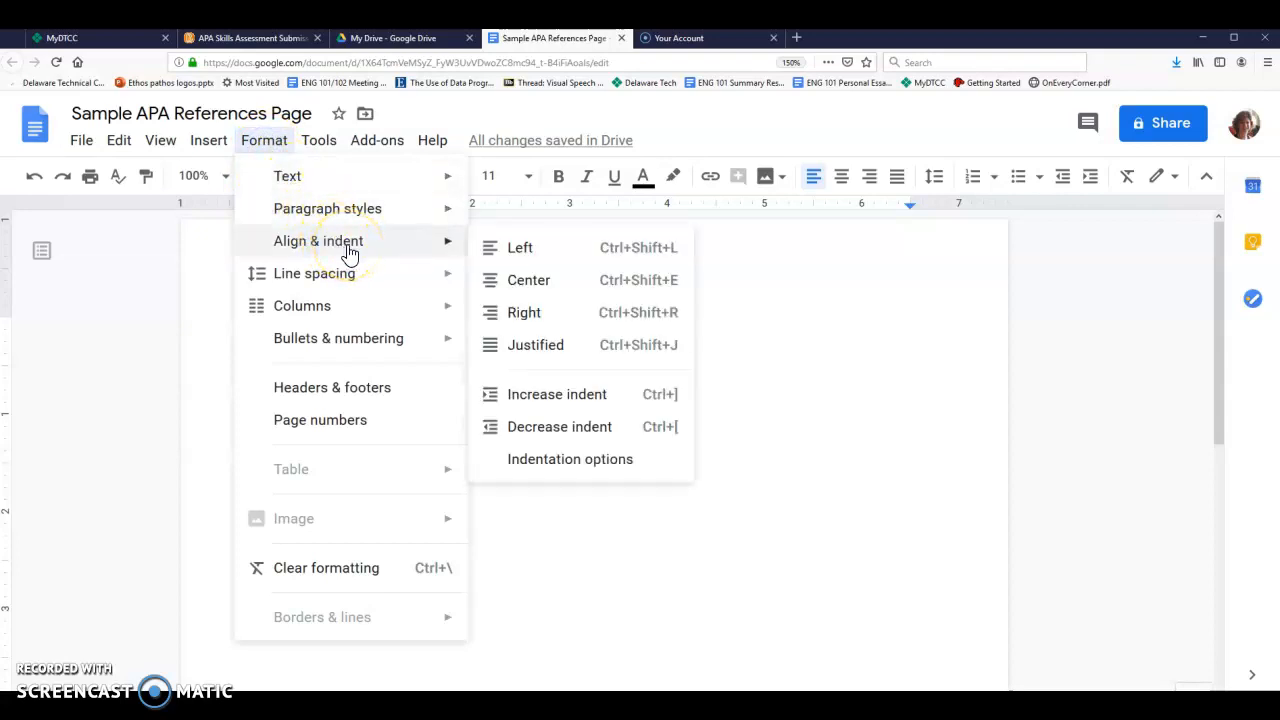
left_click(553, 476)
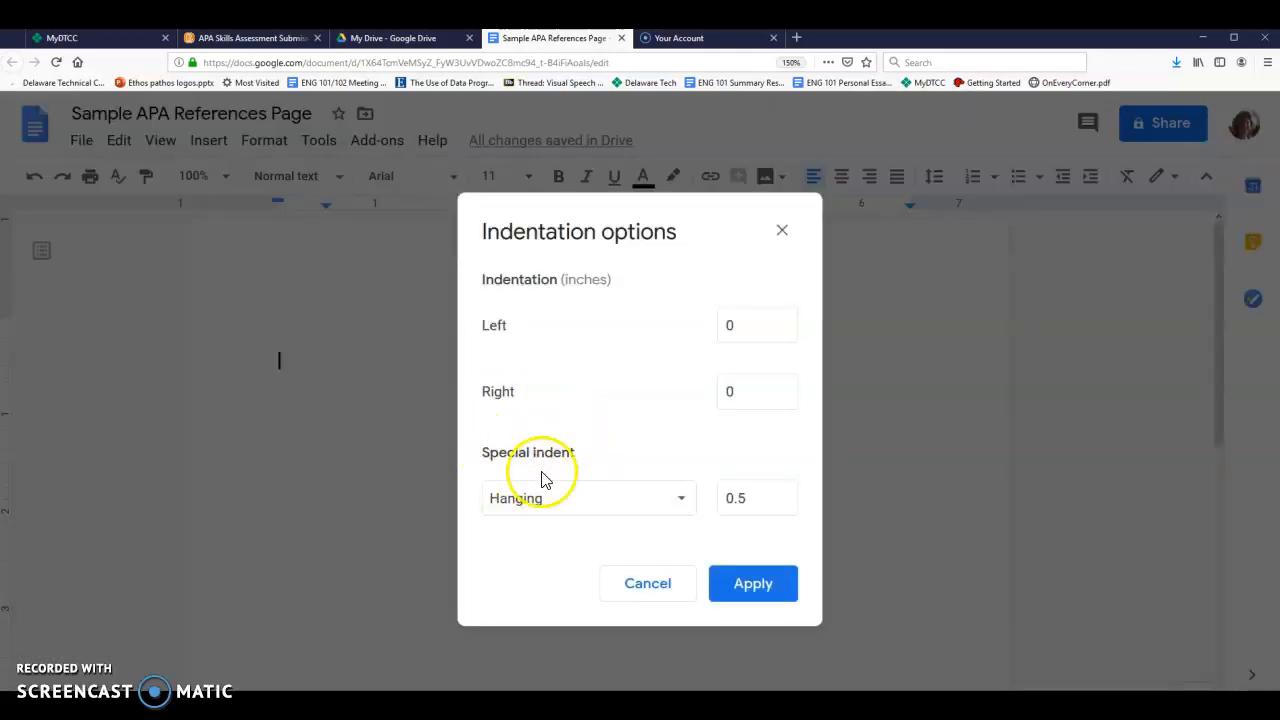
left_click(684, 503)
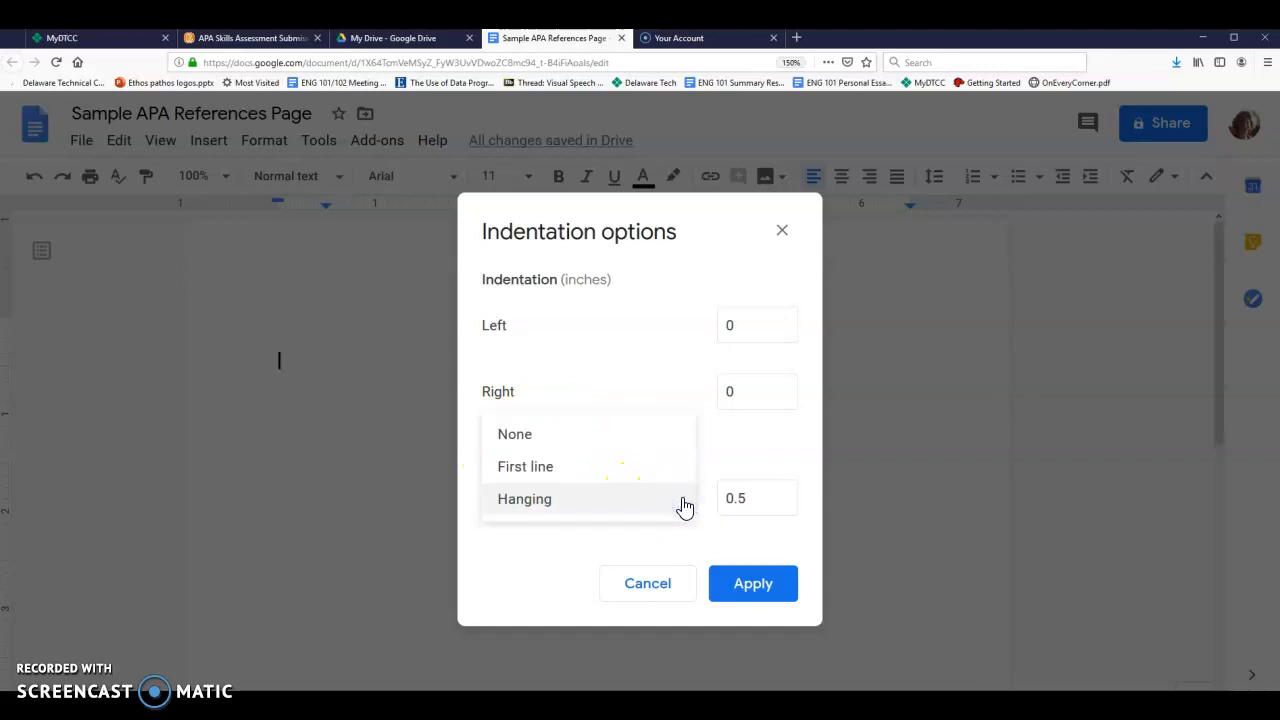
left_click(518, 505)
left_click(764, 593)
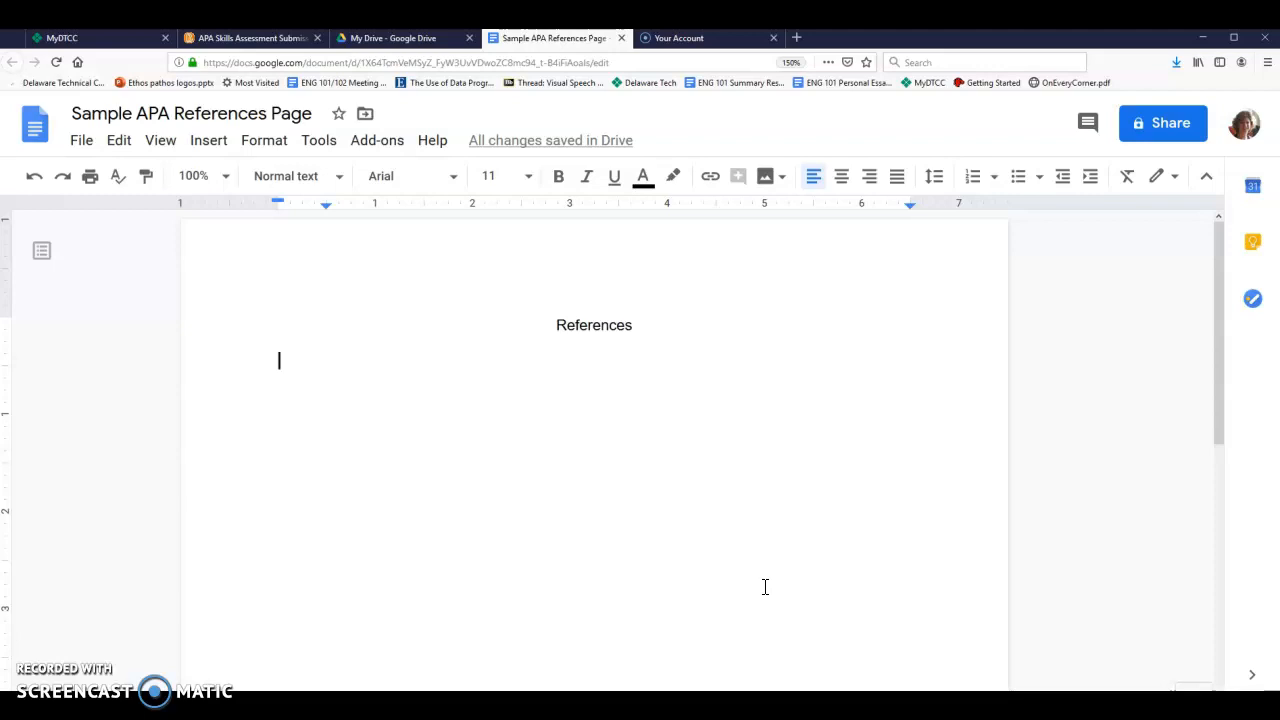
Step: Begin the first reference with the author "Centers for Disease Control and Prevention." and the date "(2019, May 30"
type("Centers for Disease Control and Prefe")
key("BackSpace")
key("BackSpace")
type("cen")
key("BackSpace")
key("BackSpace")
key("BackSpace")
type("vention.")
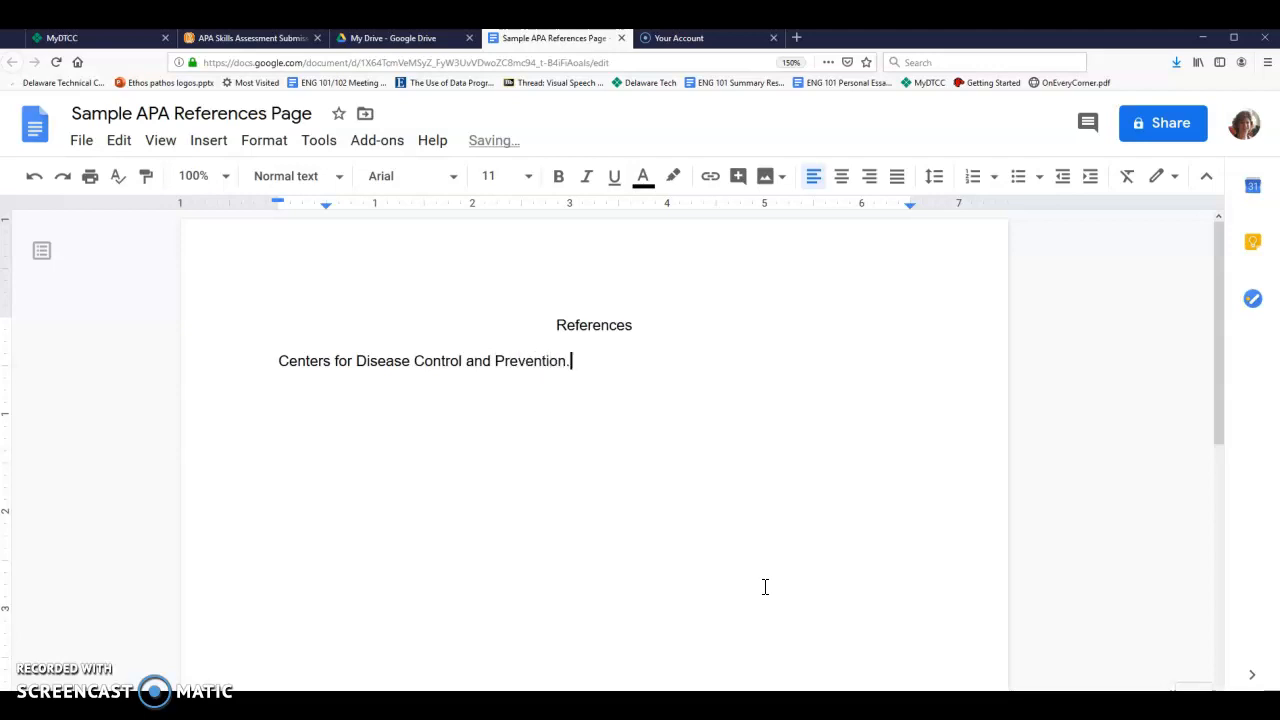
type(" (2019, May 30")
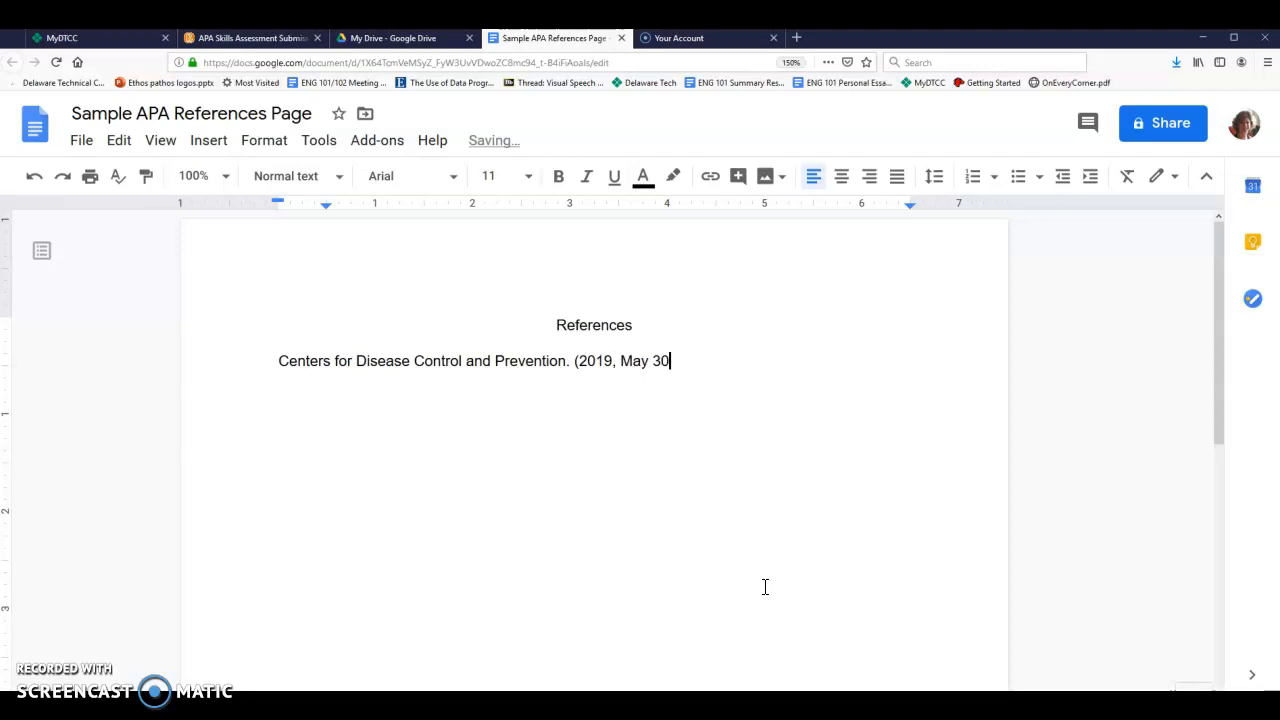
Step: Close the date's parenthesis with a period and add the article title "Measles: Make sure your child is fully immunized."
type("). Measles: Make")
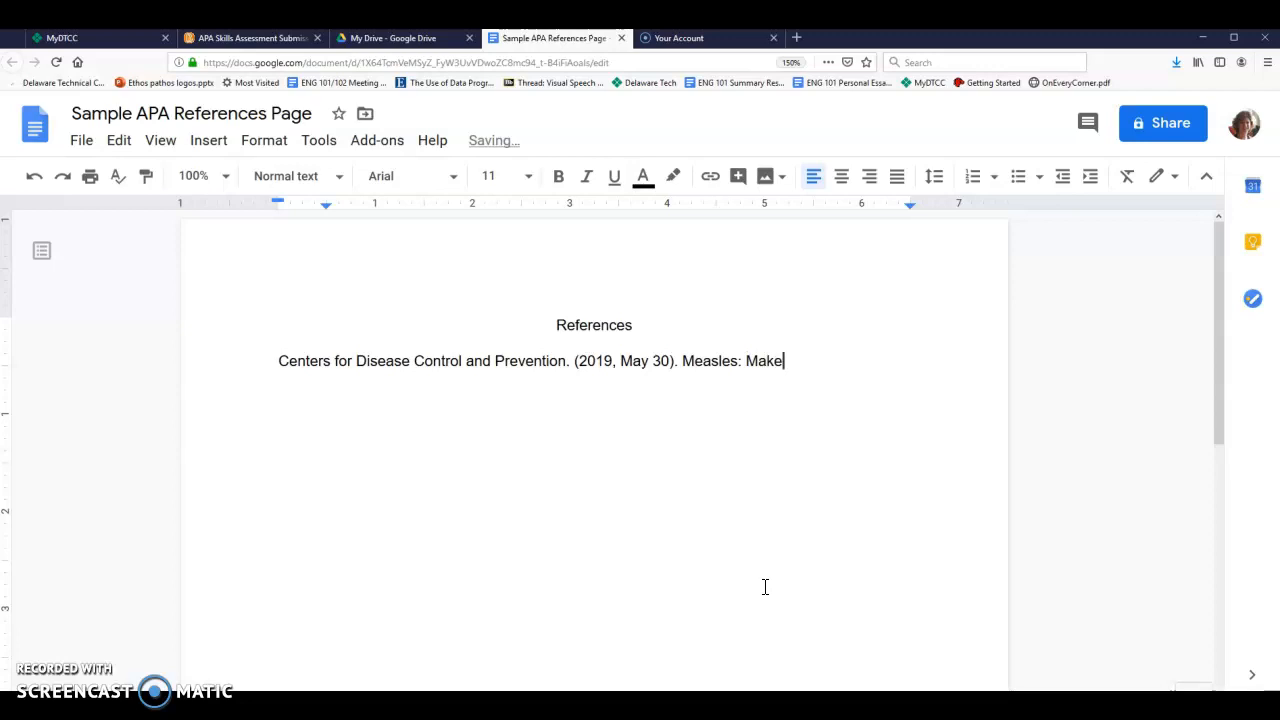
type(" sure your")
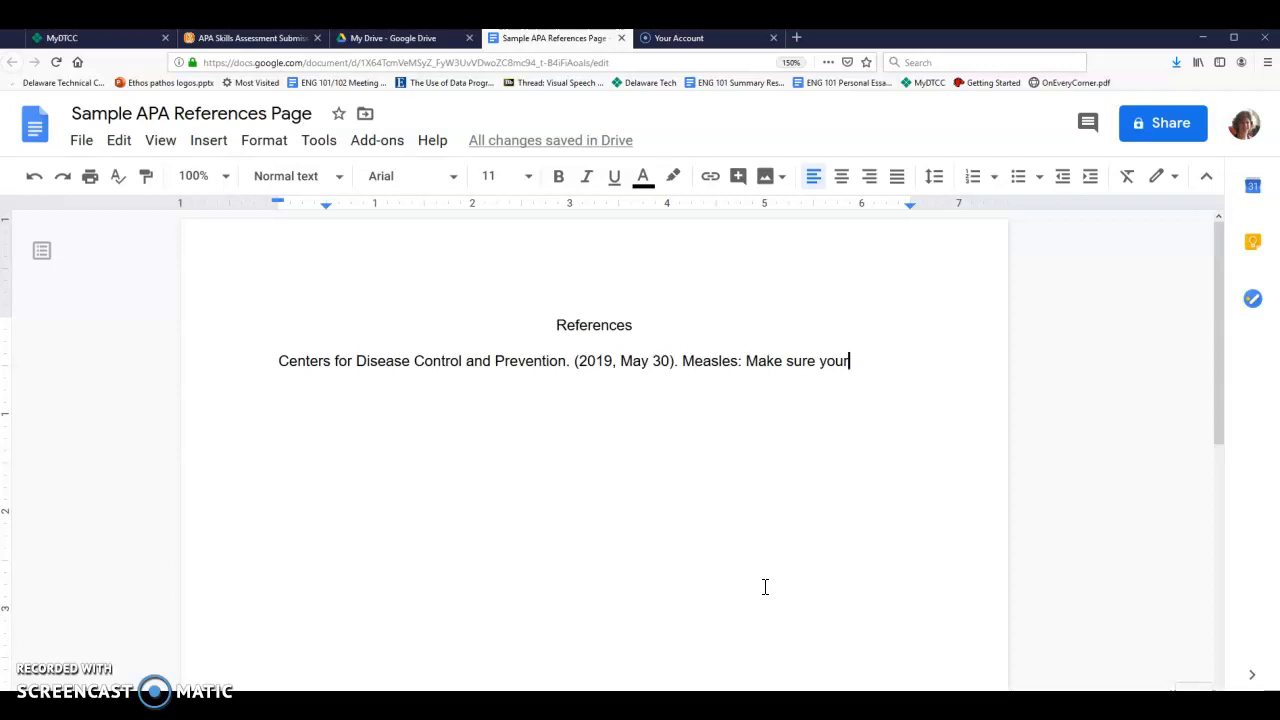
type("child")
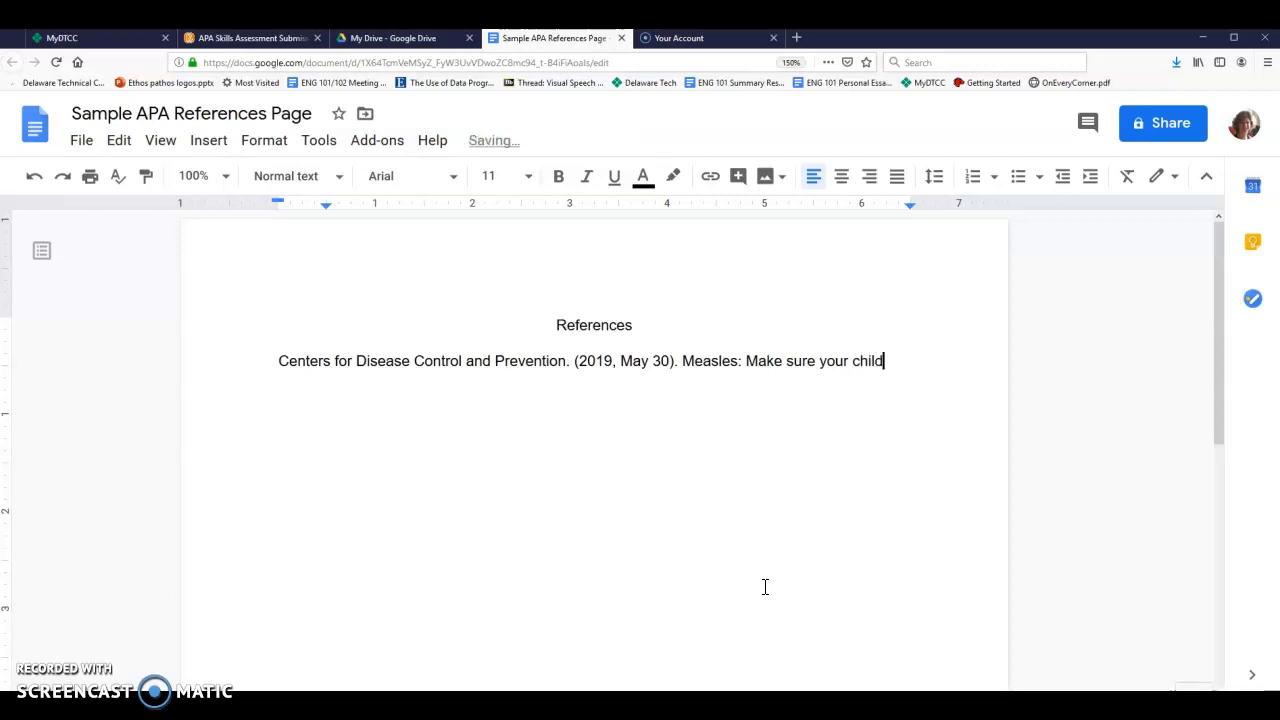
type(" is fully immunized")
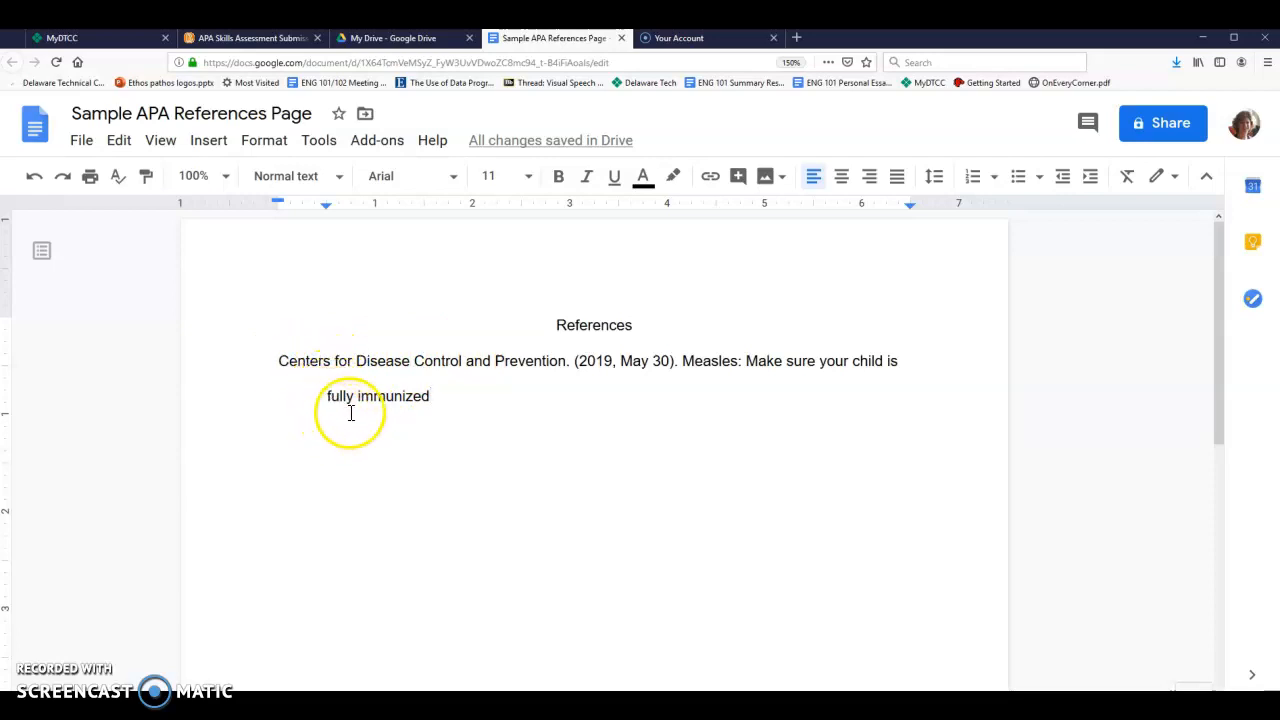
type(".")
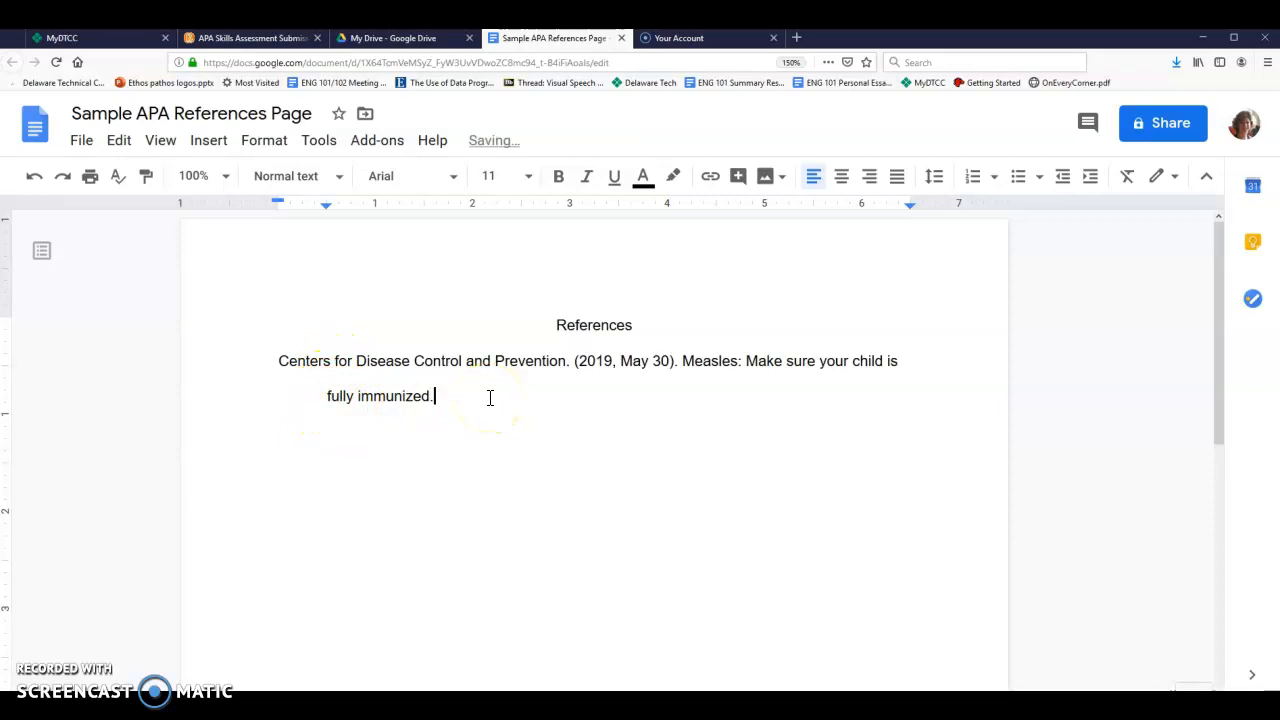
type(" Retrieved from https://")
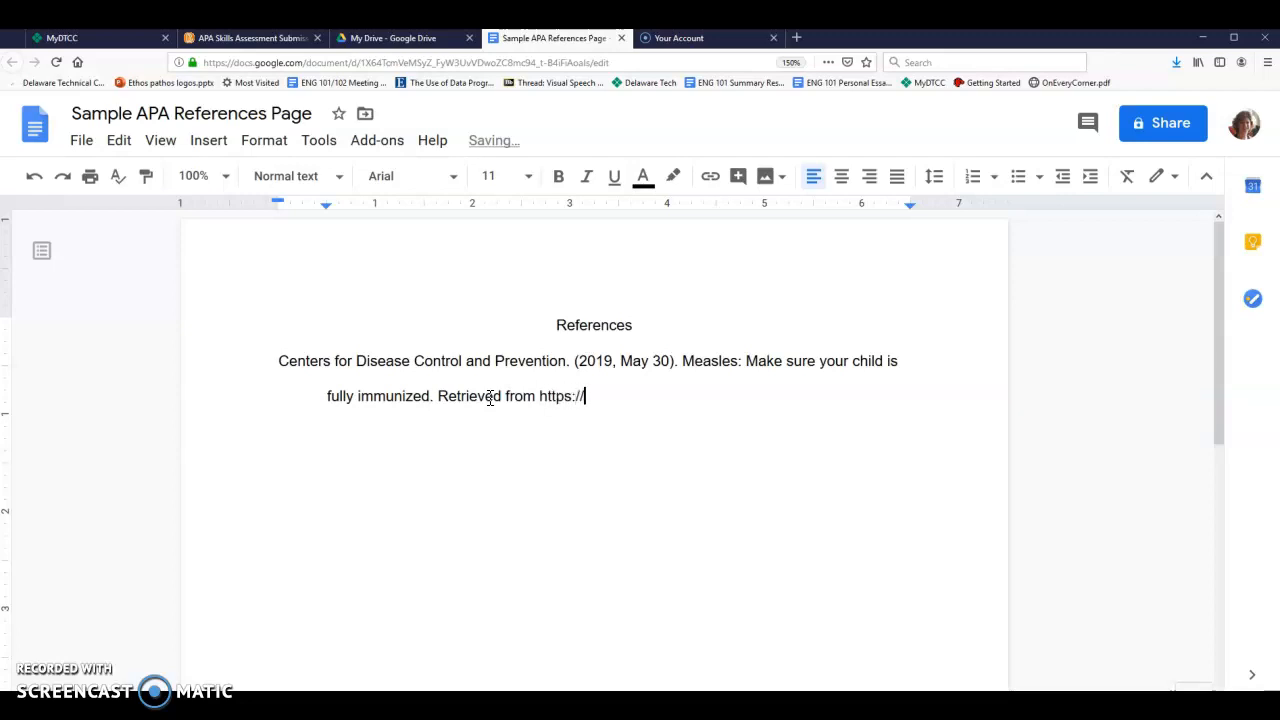
type("www.cdc.gov/fa")
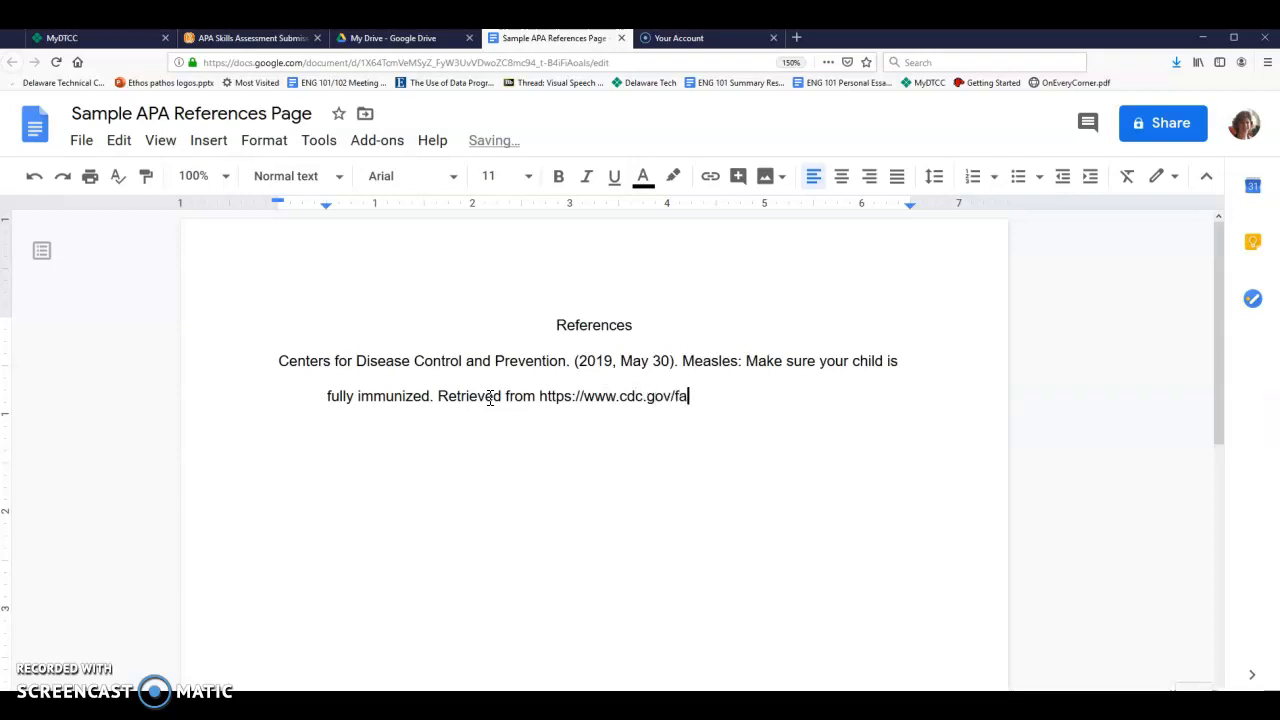
key("BackSpace")
type("eatures/measles/index.html")
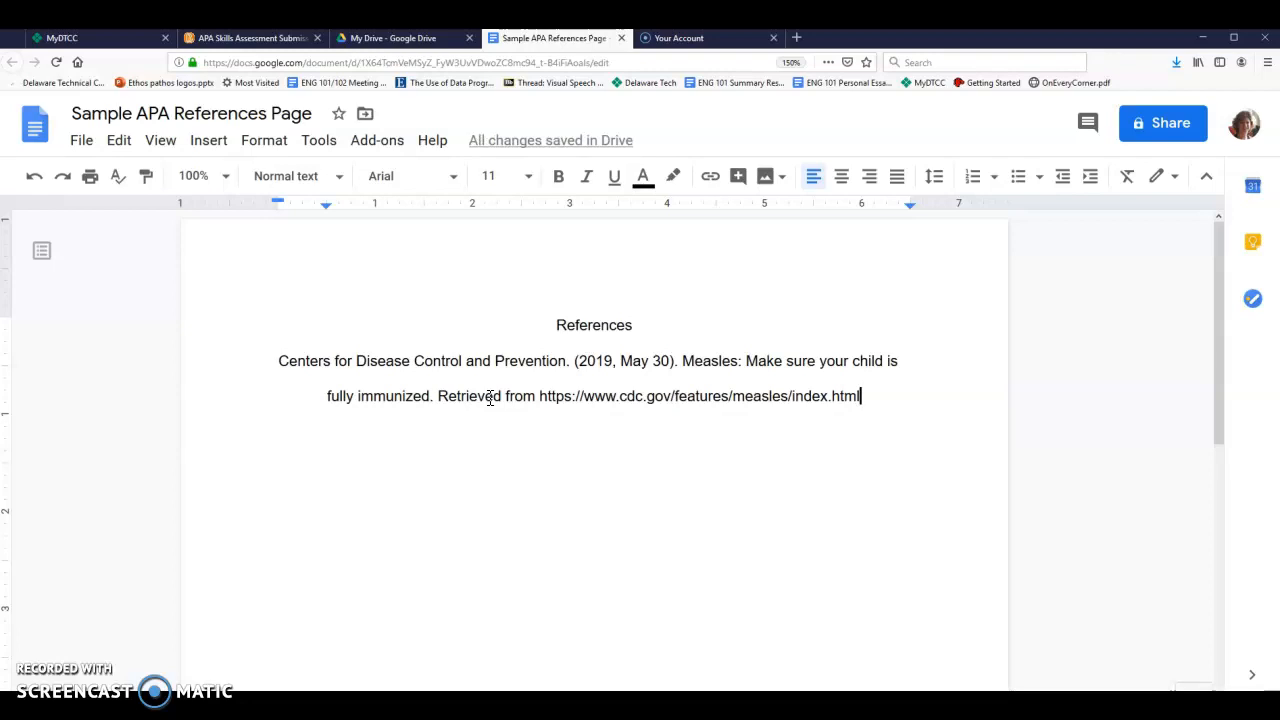
key("Return")
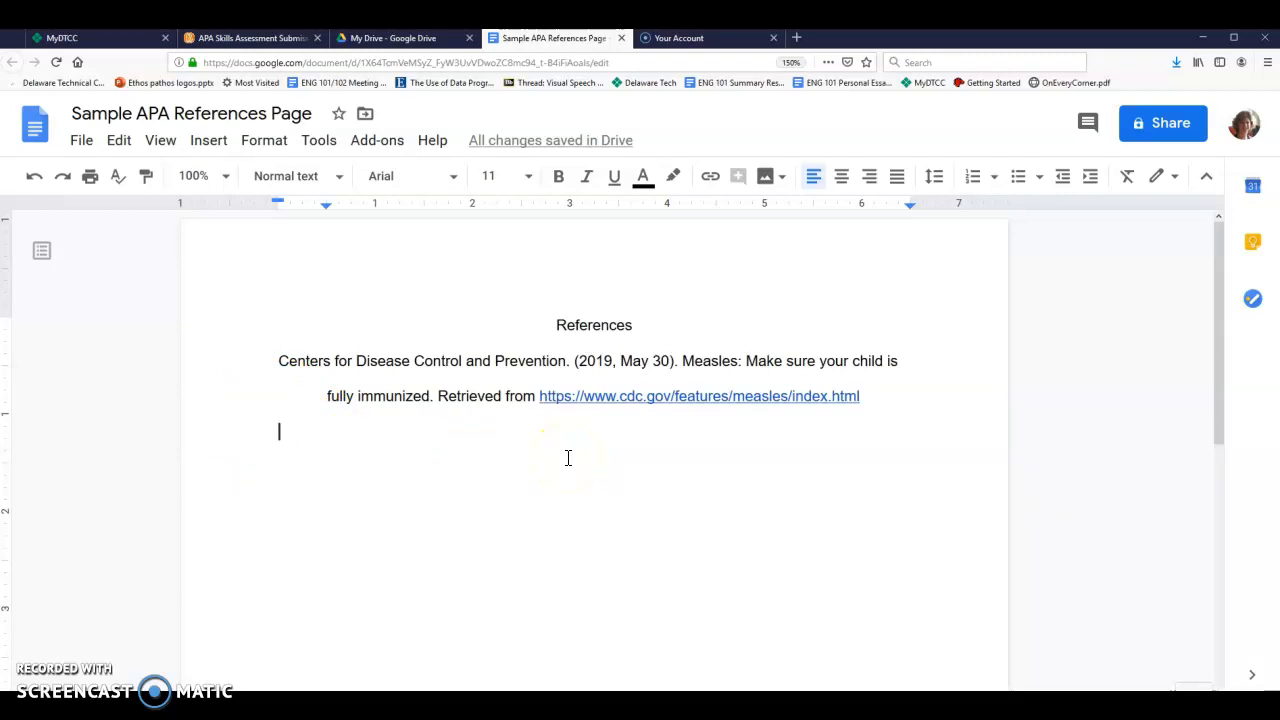
Step: Begin the second reference with the title and date "Curious about cold brew coffee? (2019, July)."
type("Curious about co")
type("ld")
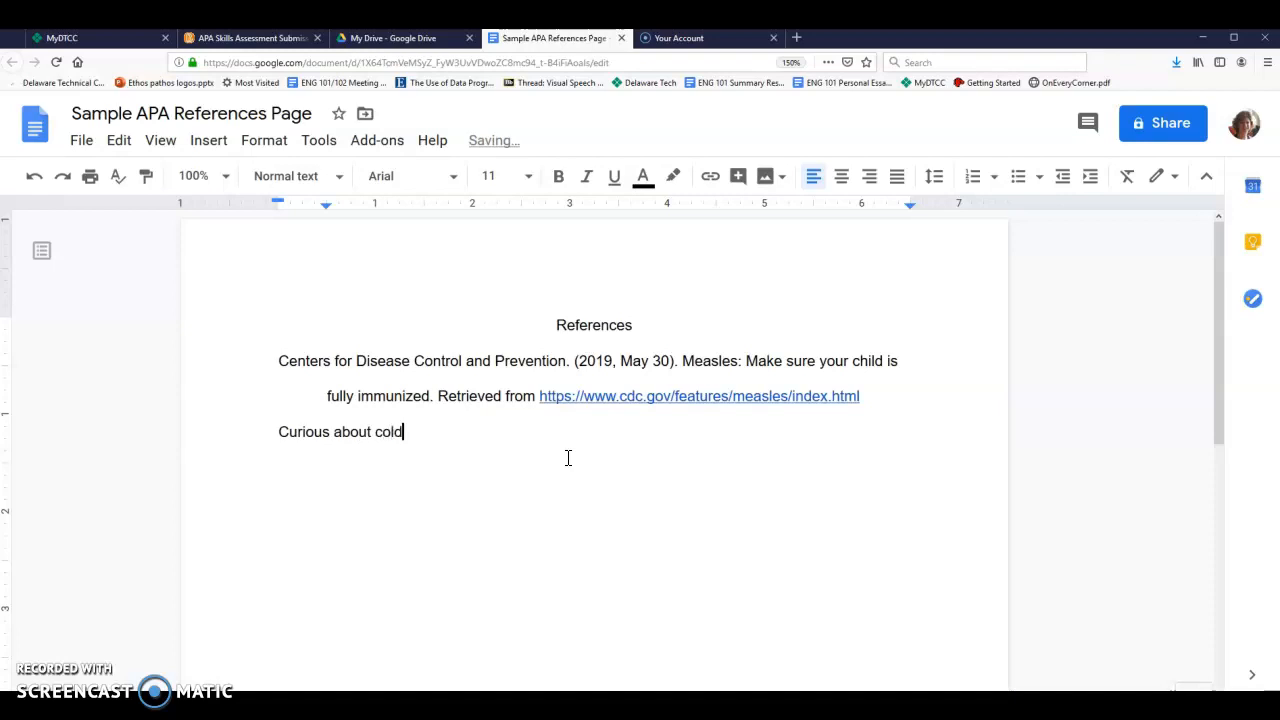
type(" brew coffee? (2")
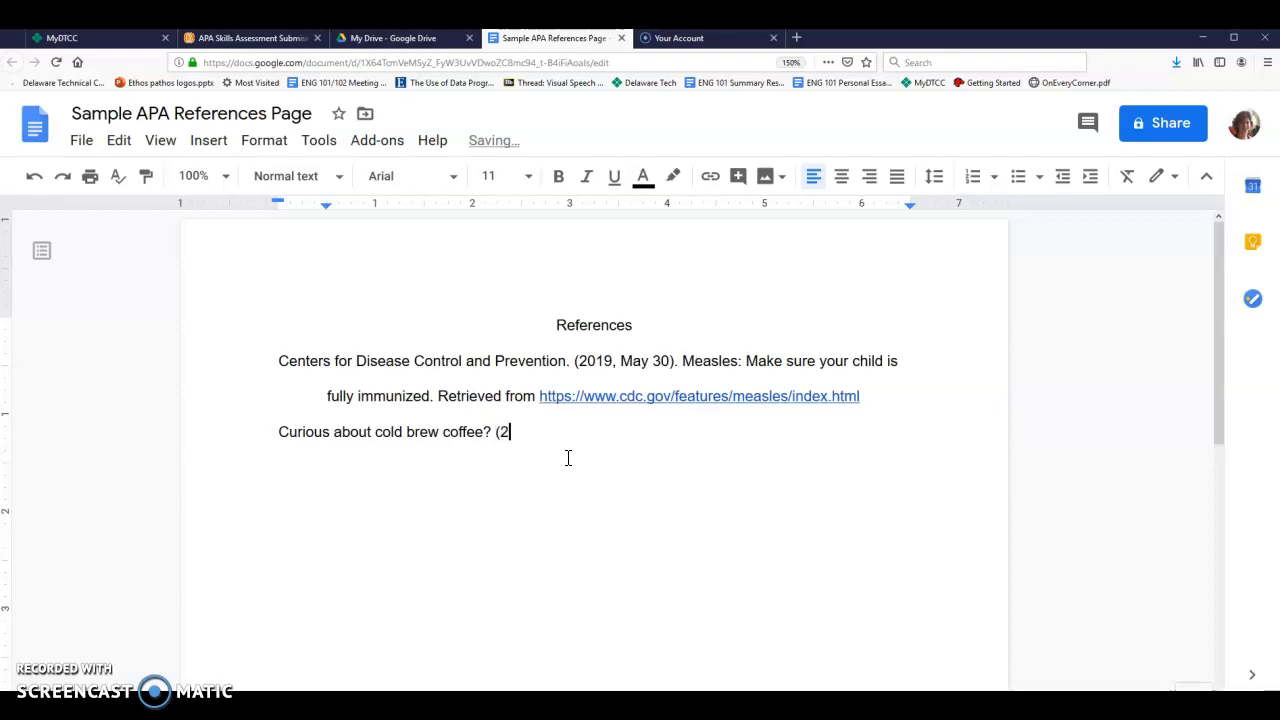
type("019, July).")
Step: Add the source "Consumer Reports, 84" in italics, followed by "(7), 13." in regular text
key("ctrl+i")
type("Consumer R")
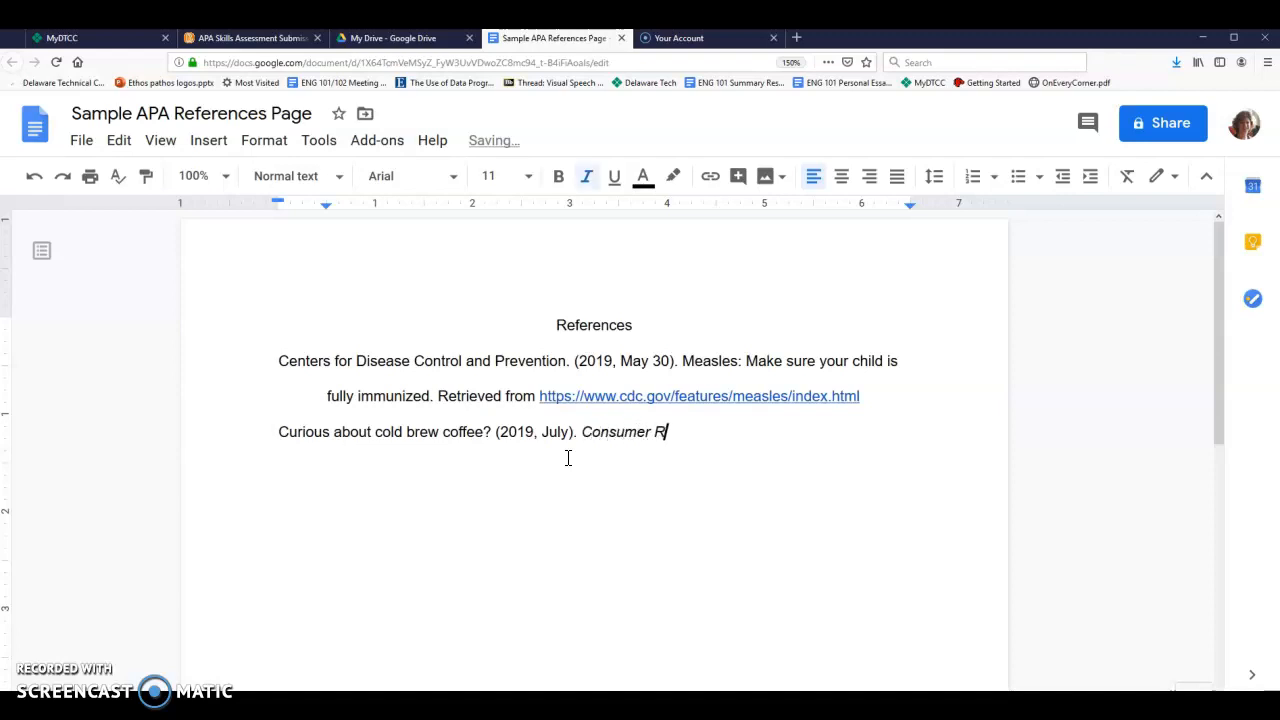
type("eports, 84")
key("ctrl+i")
type("(")
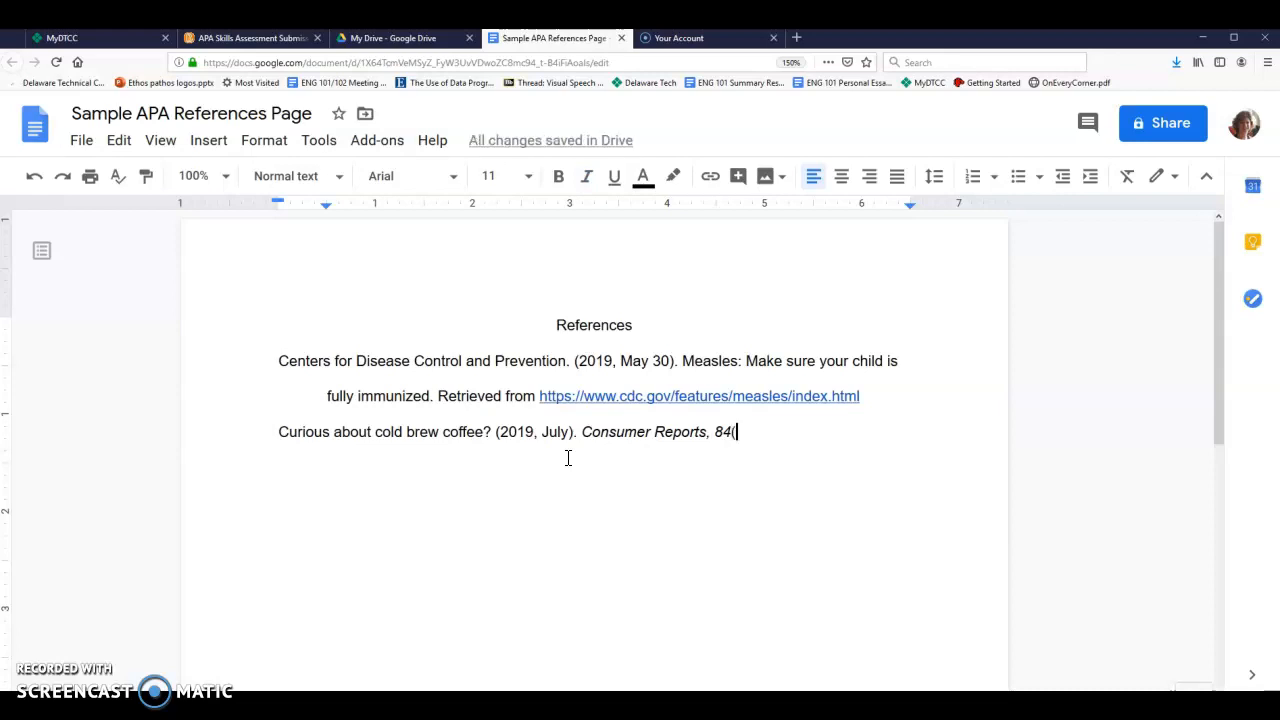
type("7)")
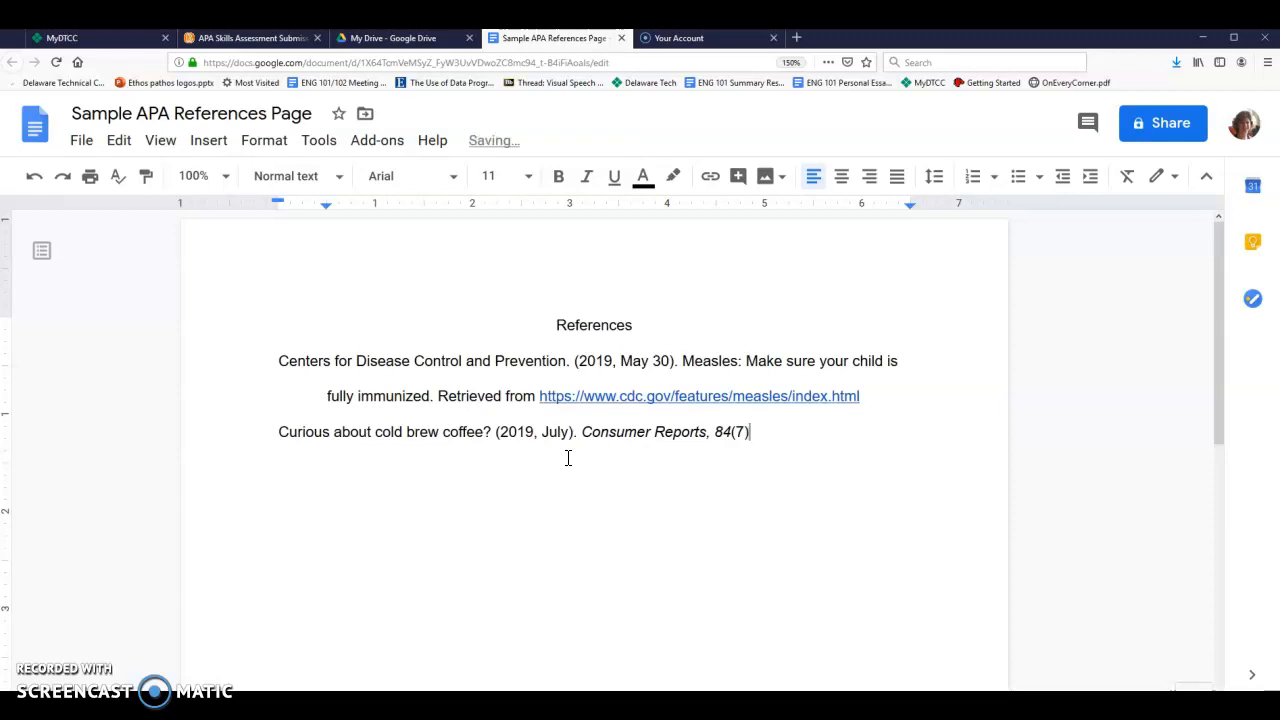
type(", 13")
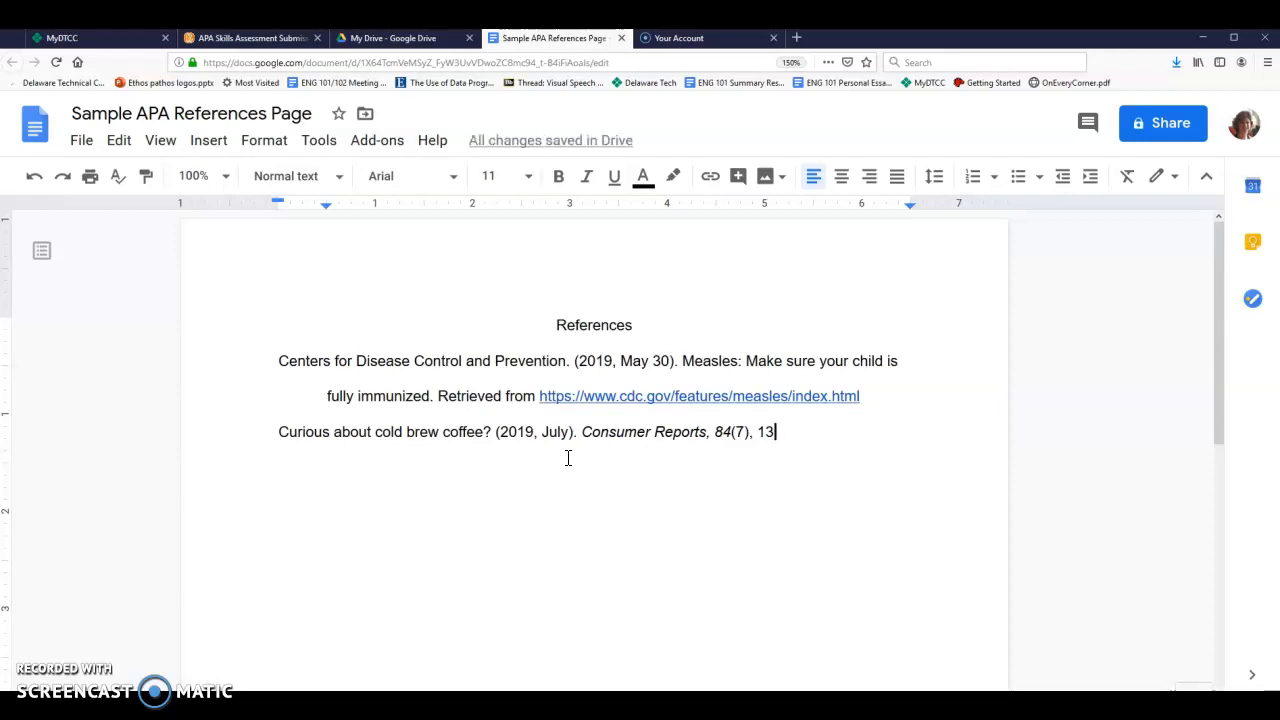
type(".")
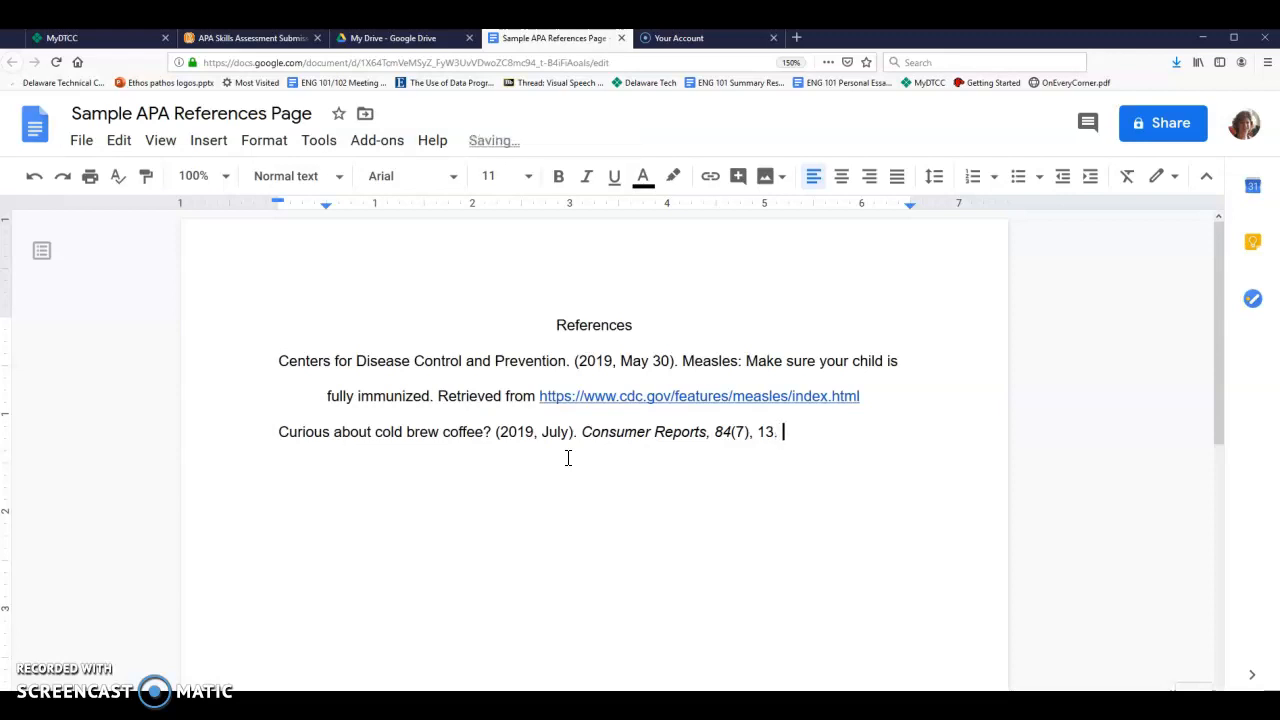
type(" Retrieved from")
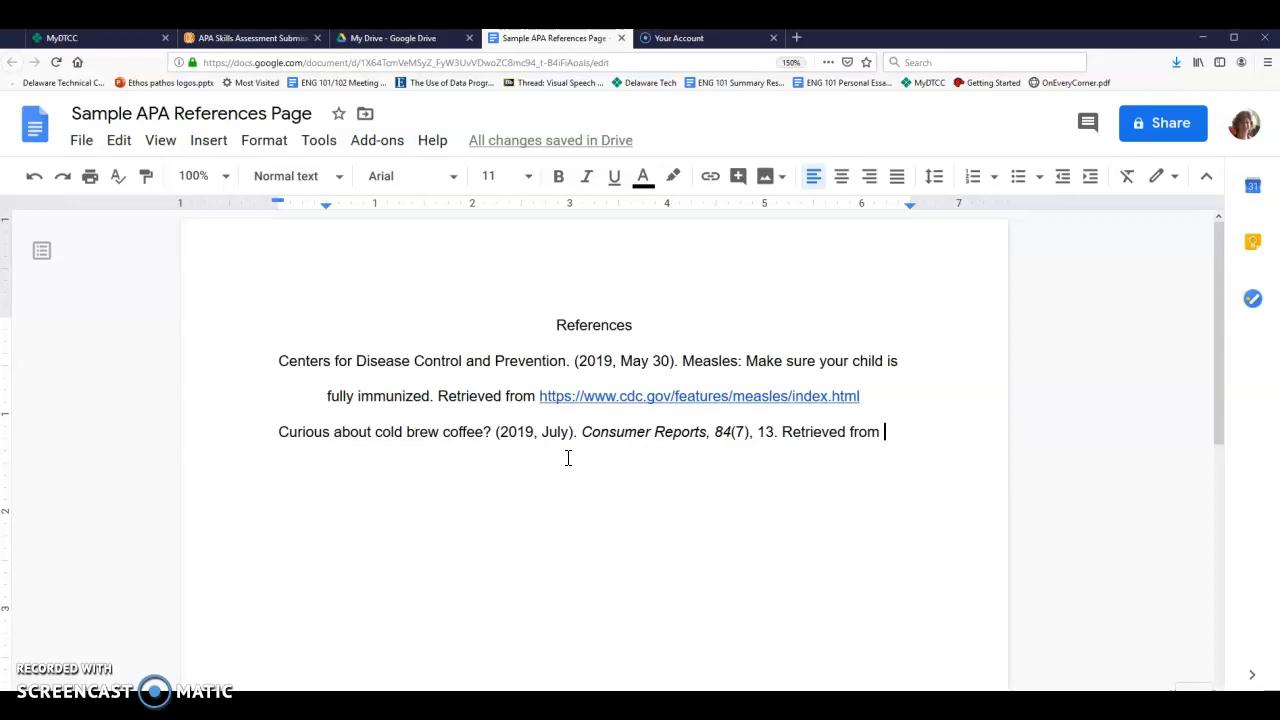
type("https")
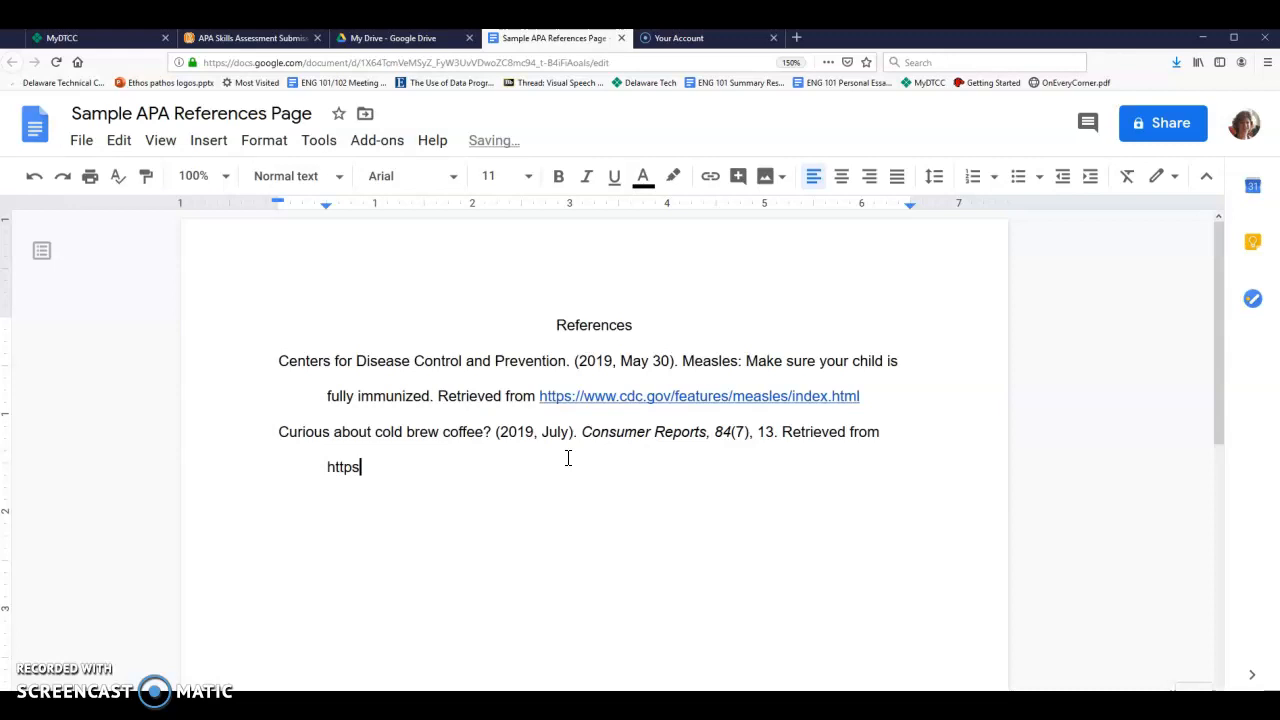
type("://www.consumer")
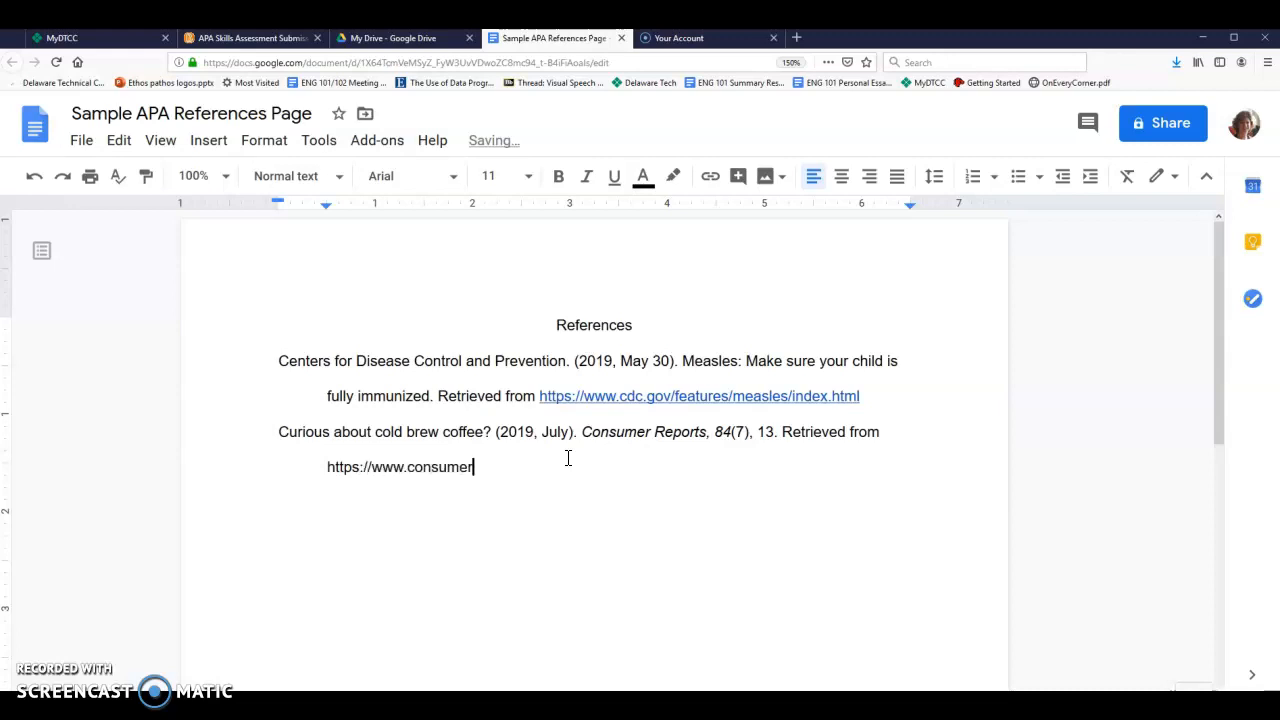
type("reports.org/cro/index.htm")
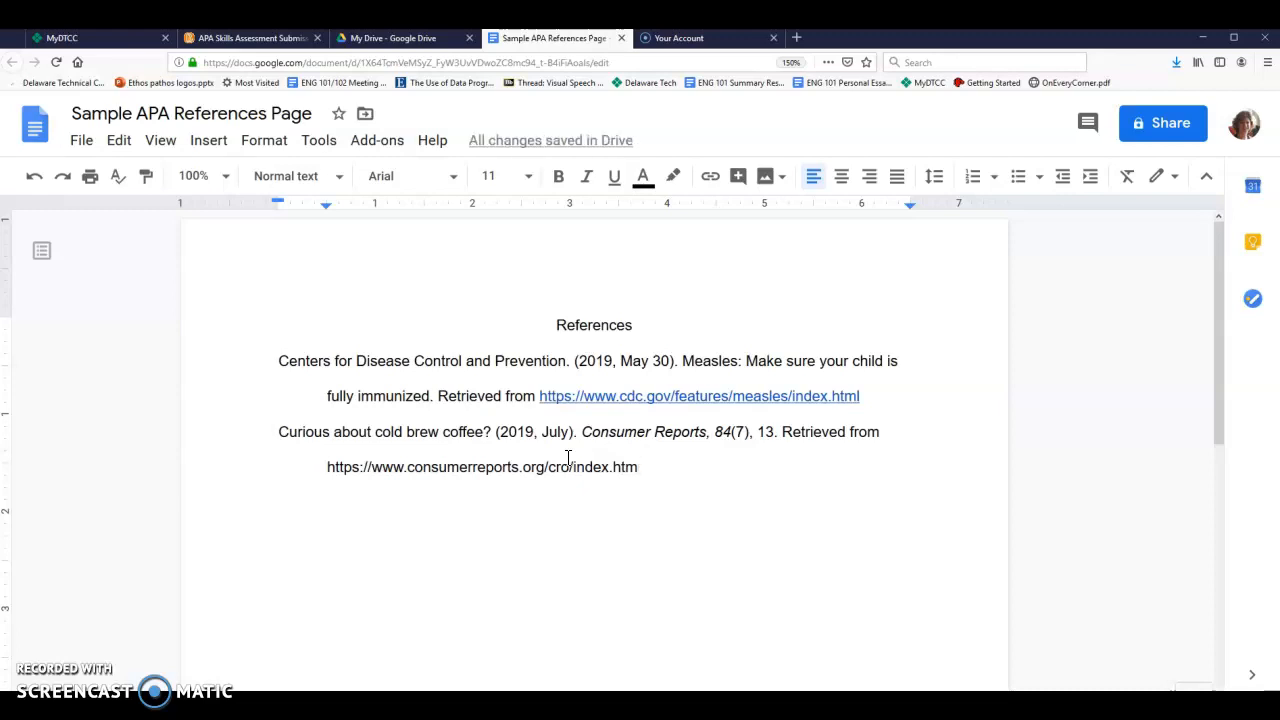
key("Return")
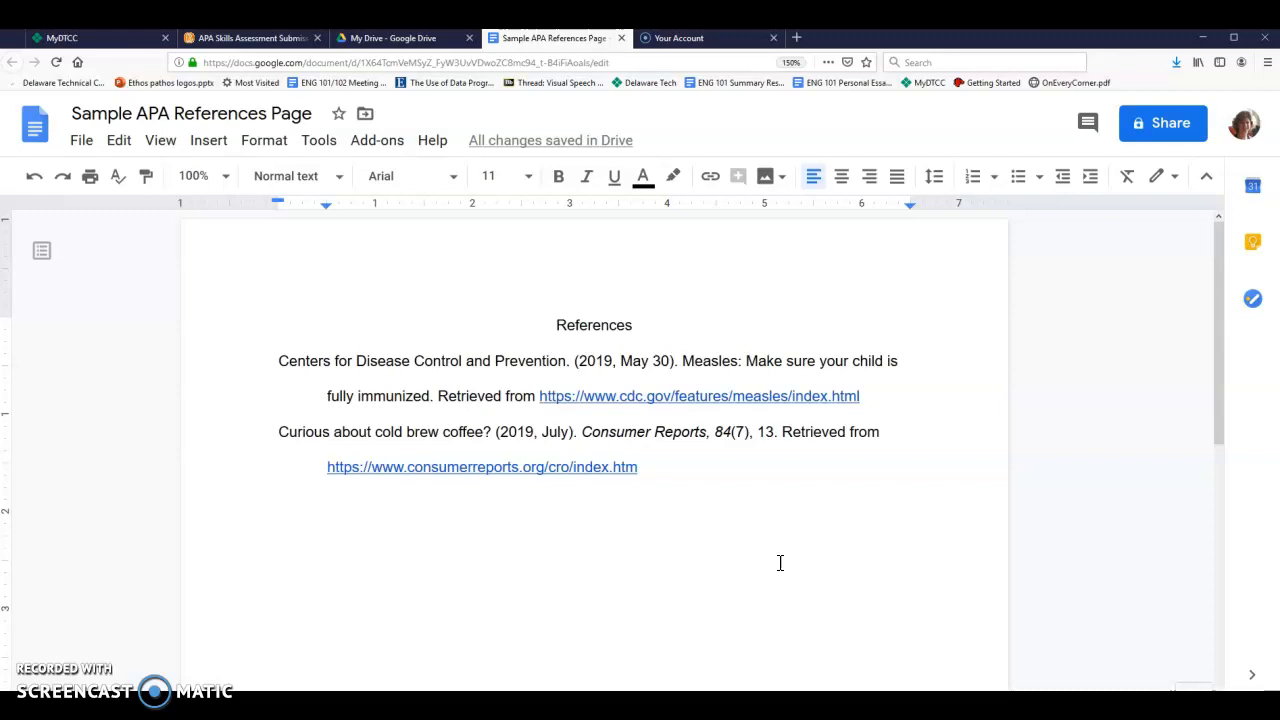
Step: Download the references document in Rich Text Format (.rtf) and save the file to the computer
left_click(82, 145)
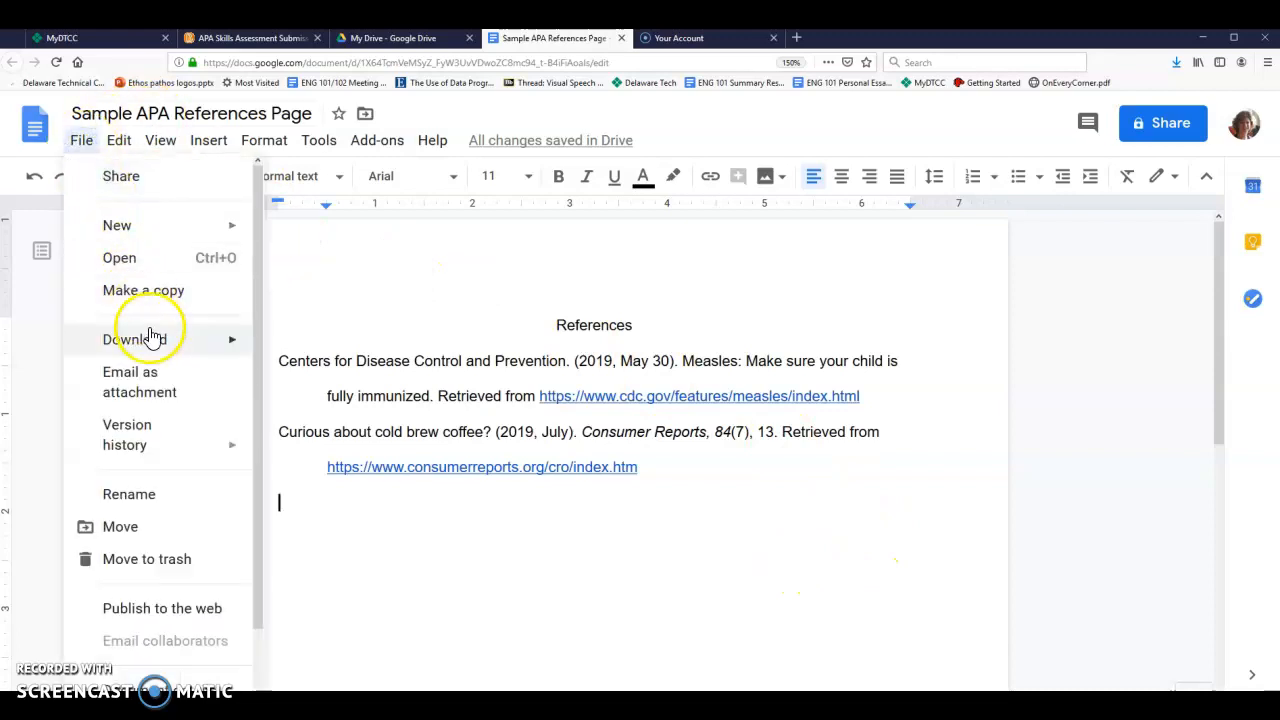
mouse_move(155, 350)
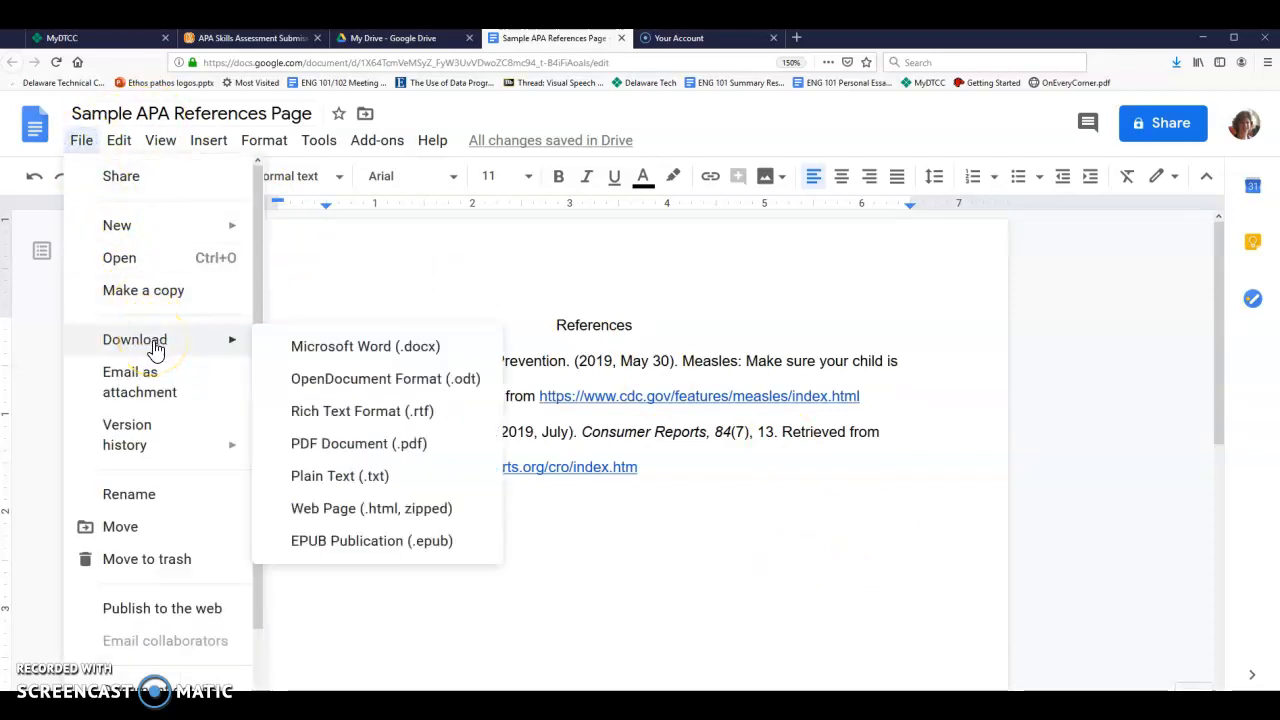
left_click(352, 424)
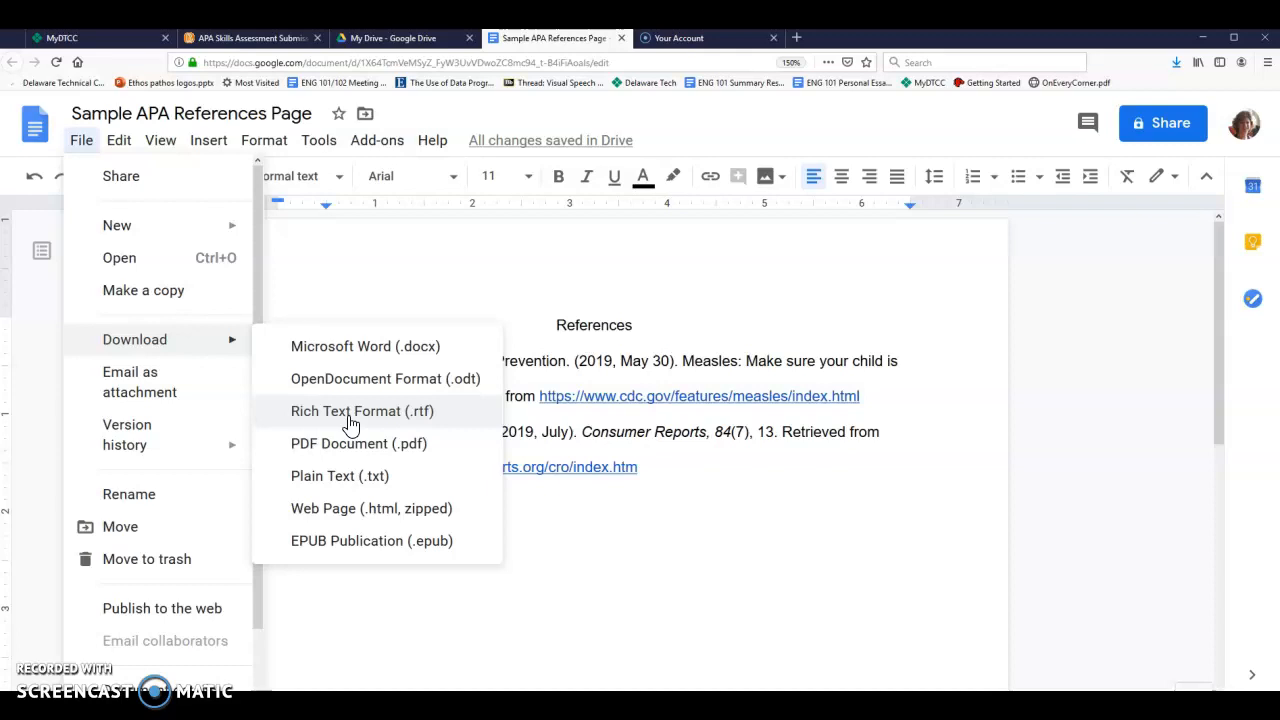
left_click(350, 422)
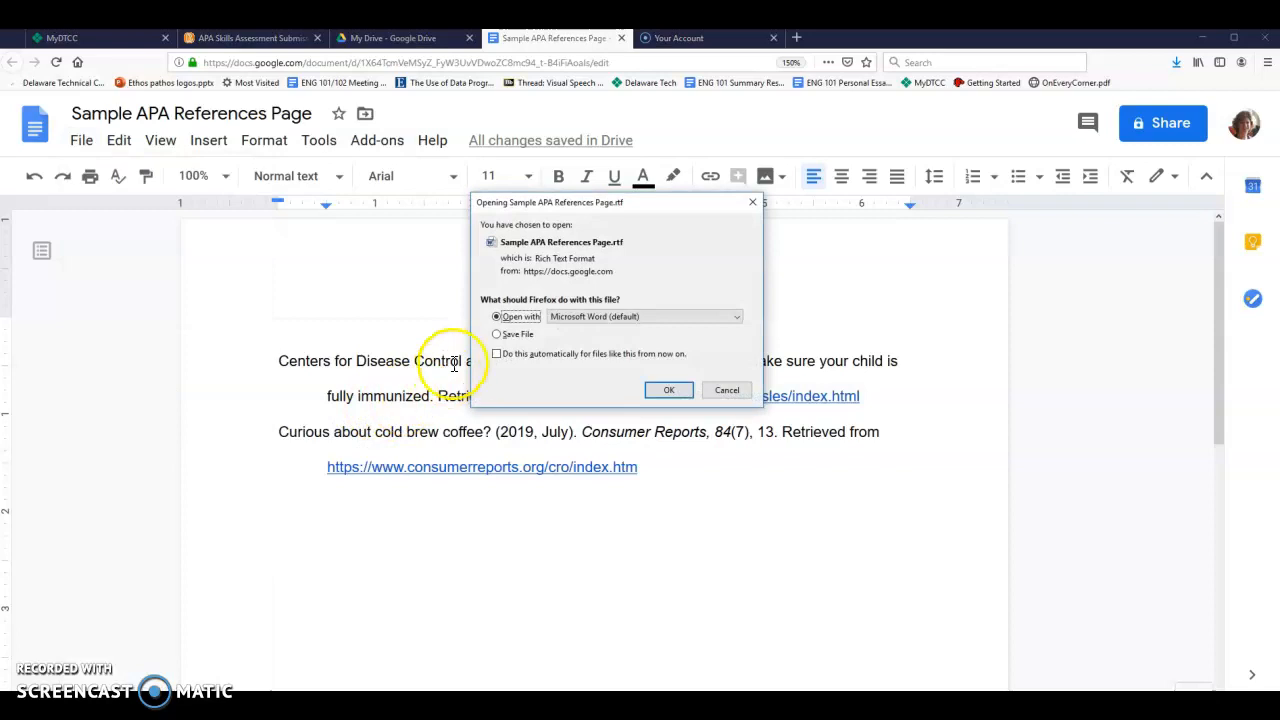
left_click(497, 335)
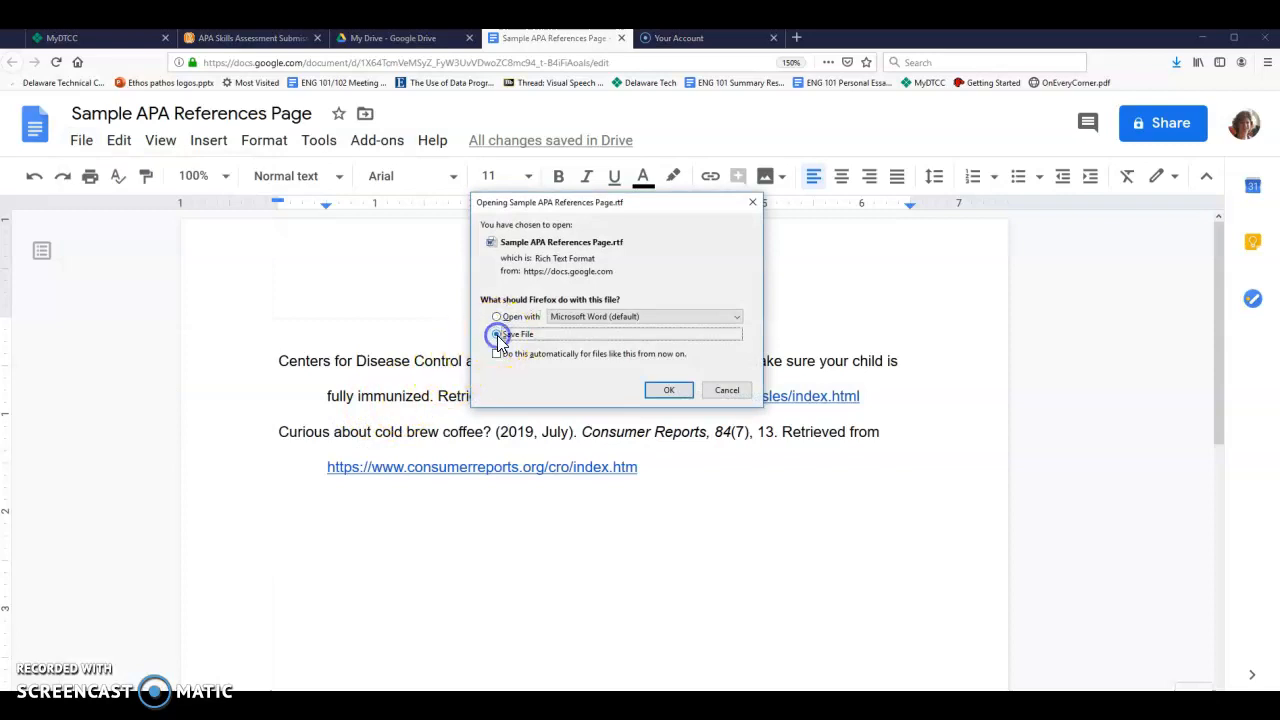
left_click(662, 391)
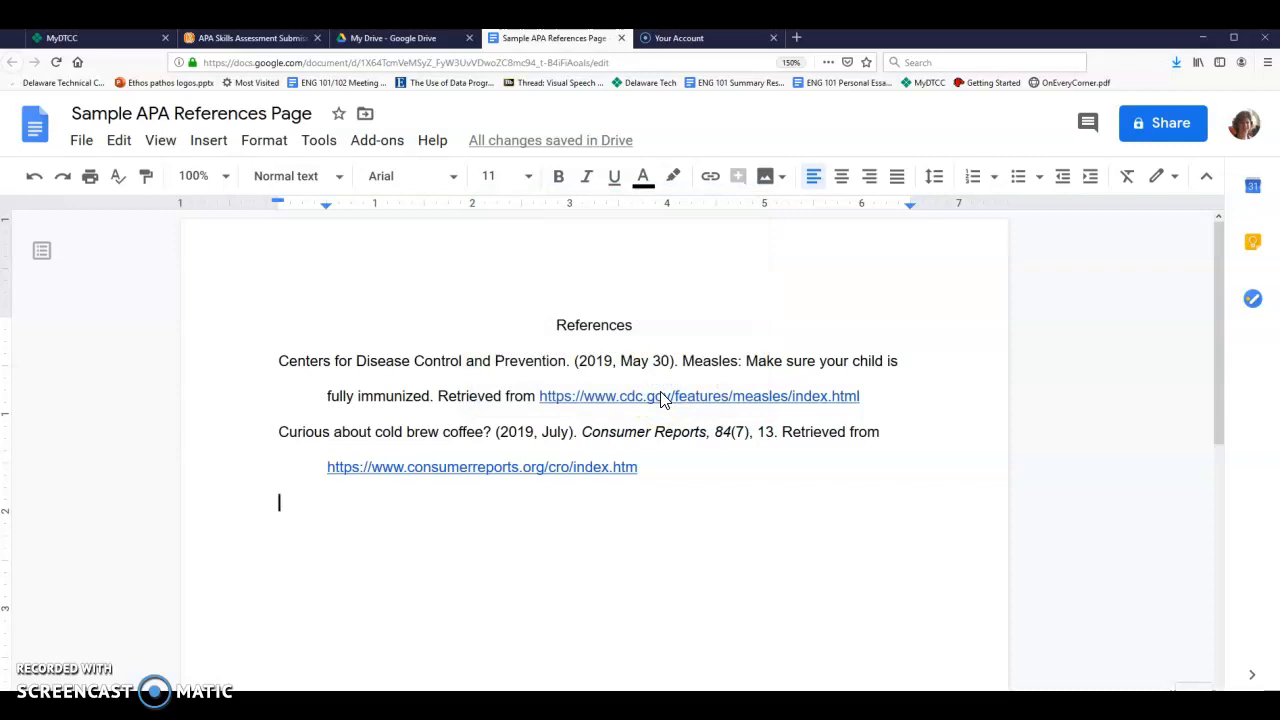
Step: Switch to the ENG102-232 course site and open the APA Skills Assessment Submission from the Assignments list
left_click(256, 40)
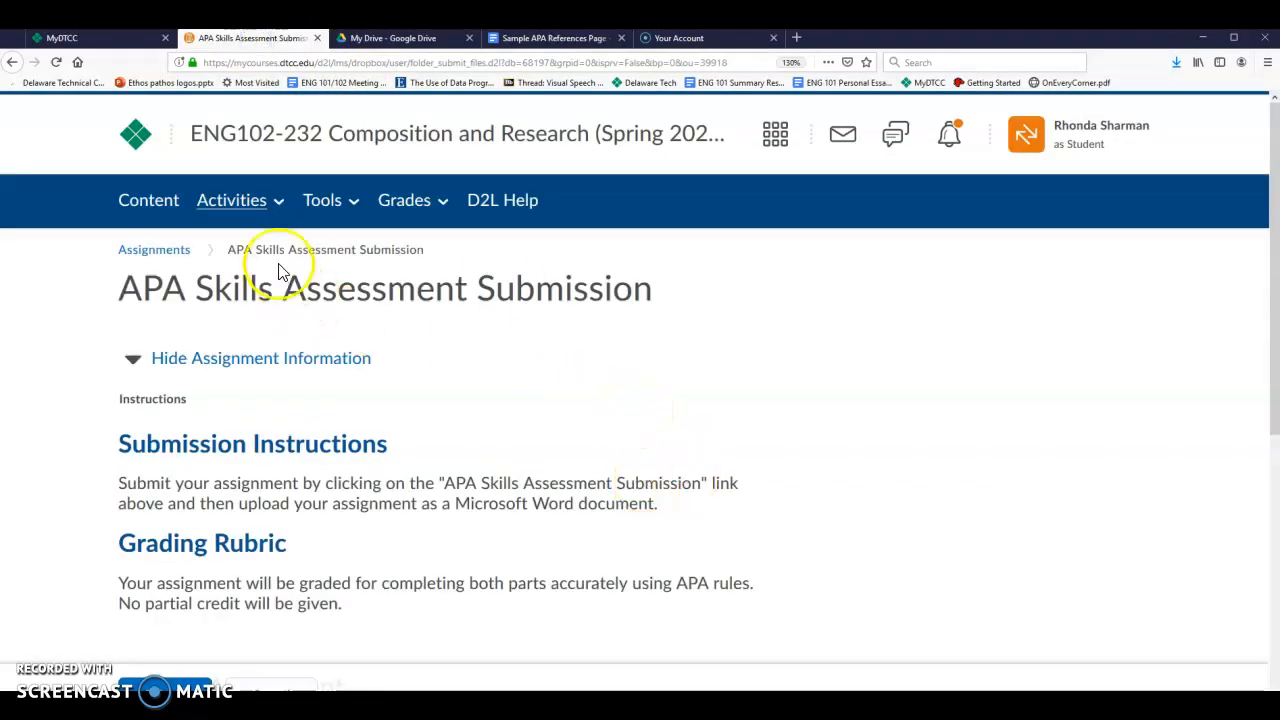
left_click(280, 210)
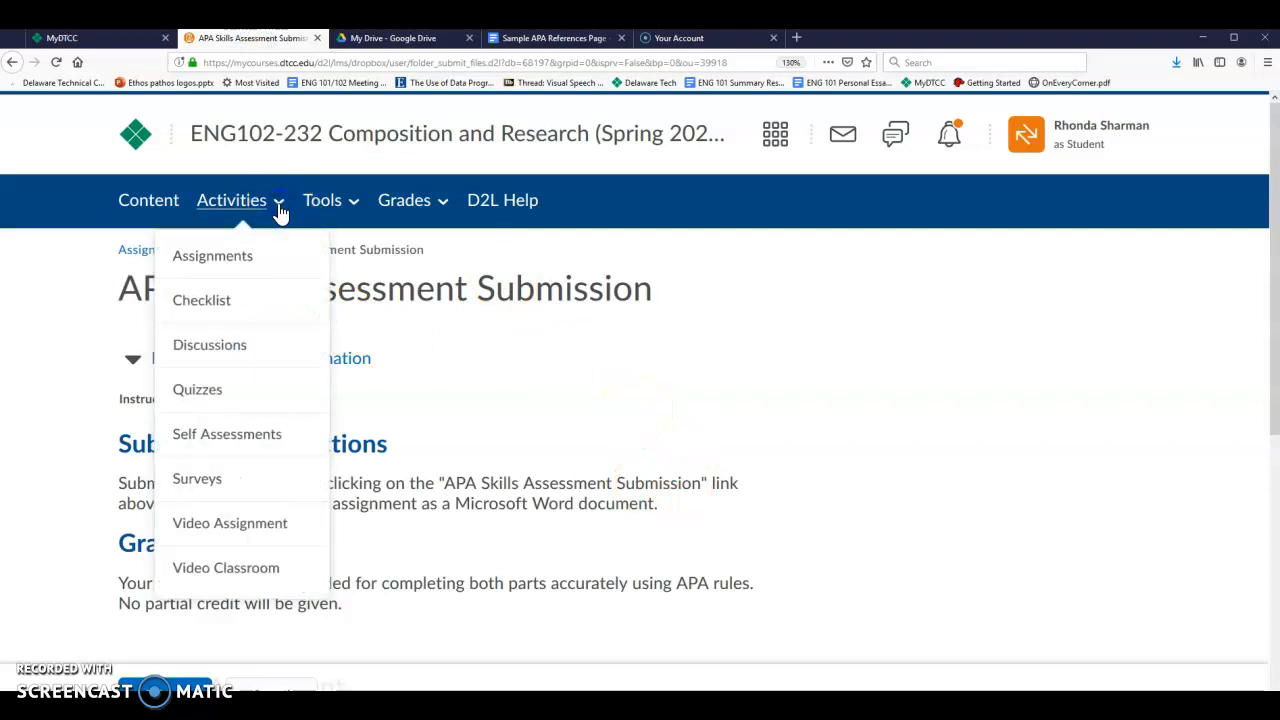
left_click(229, 262)
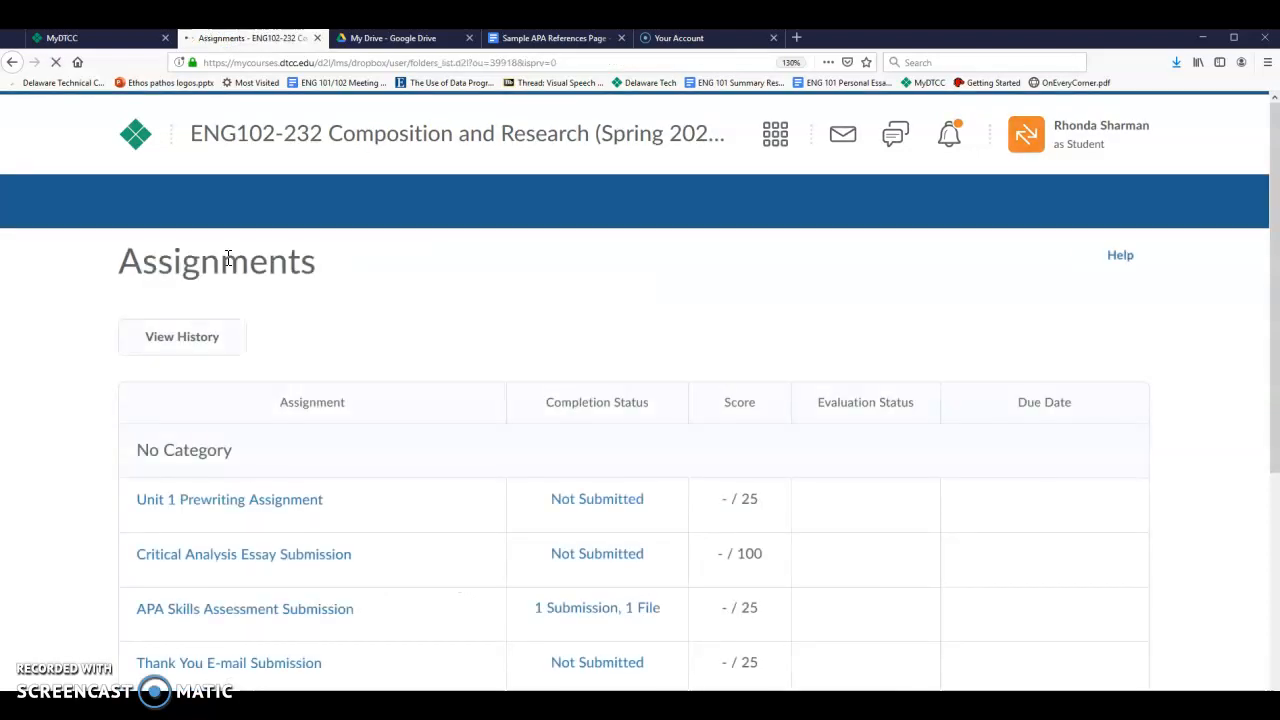
scroll(330, 402, "down", 3)
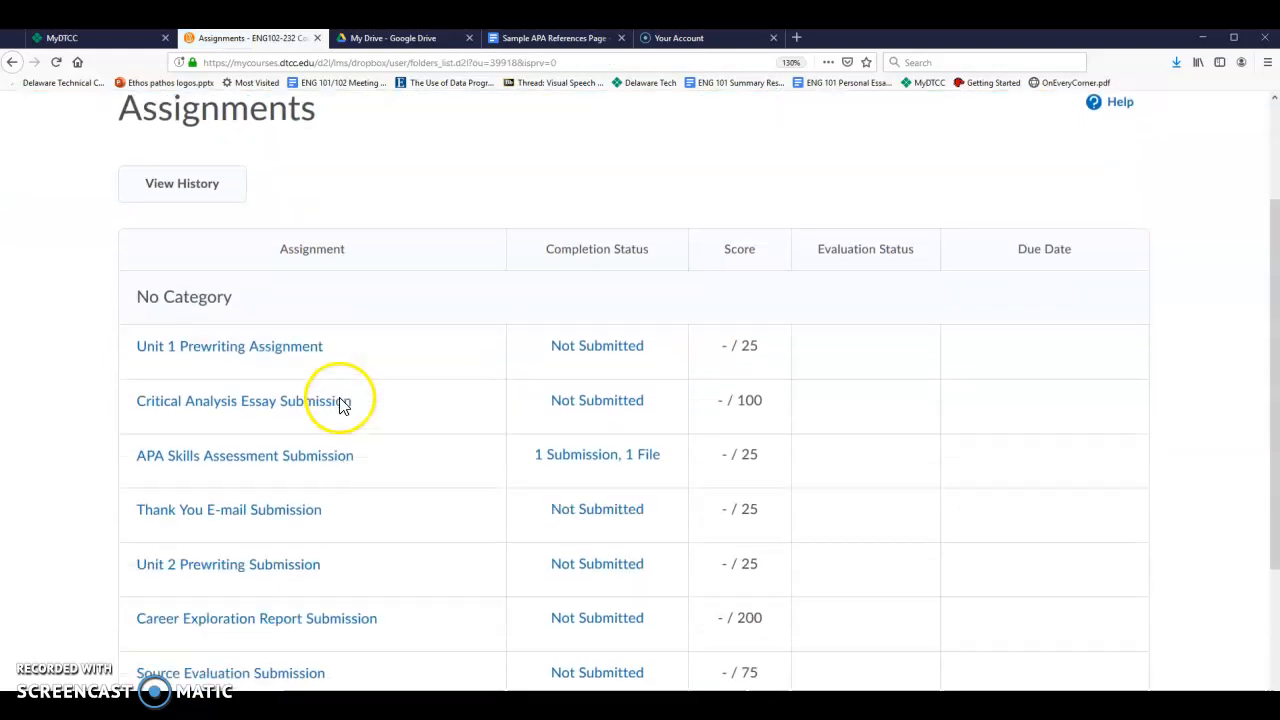
scroll(340, 403, "down", 3)
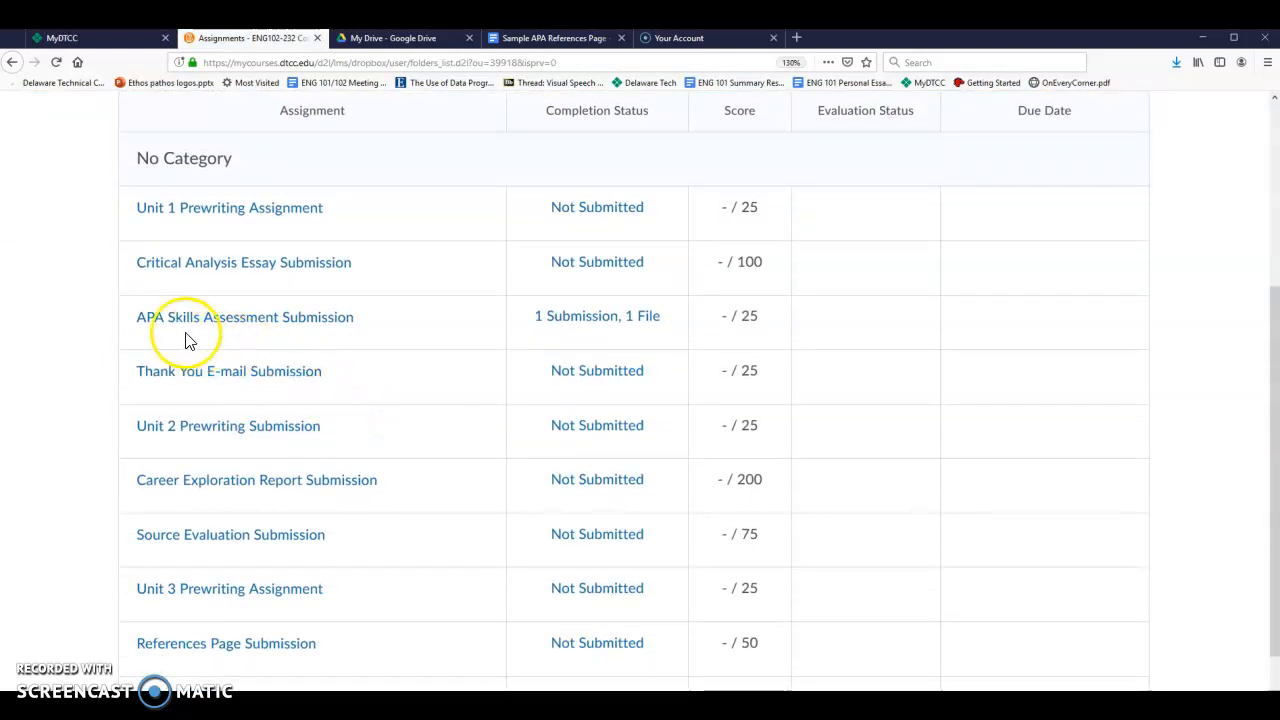
left_click(236, 320)
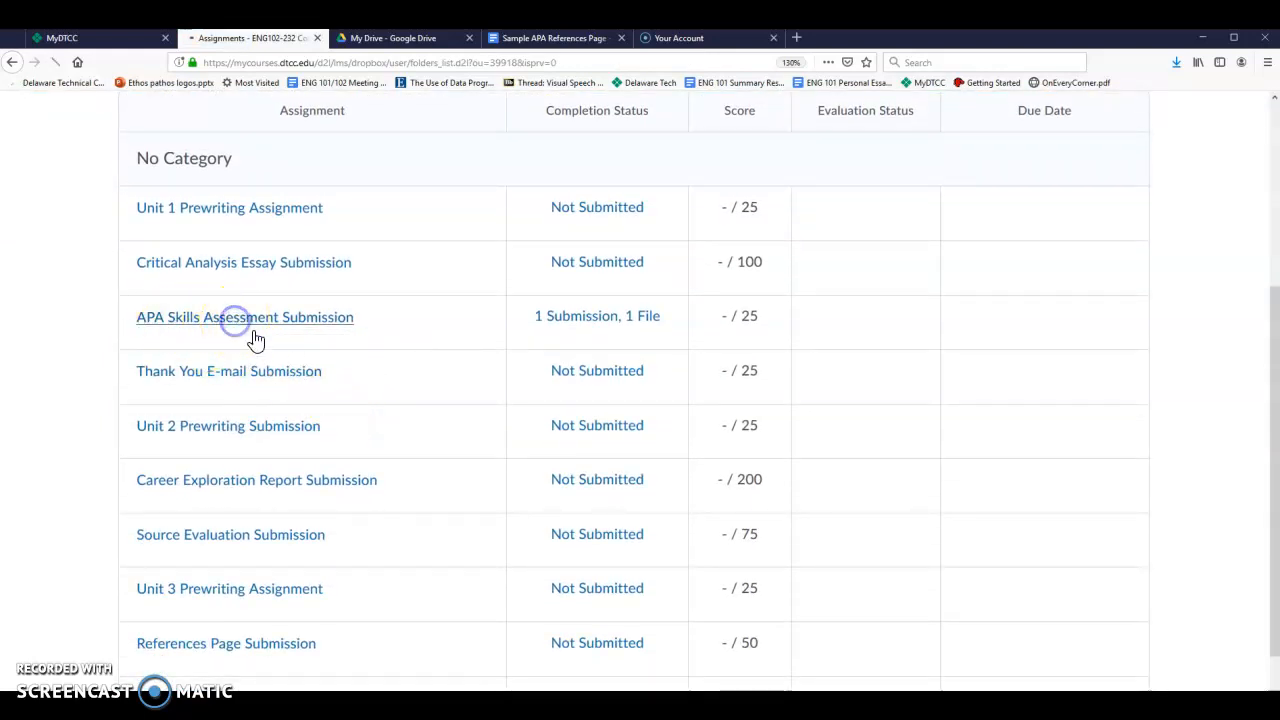
Step: Start adding a file to the assignment submission with My Computer as the source
scroll(463, 394, "down", 5)
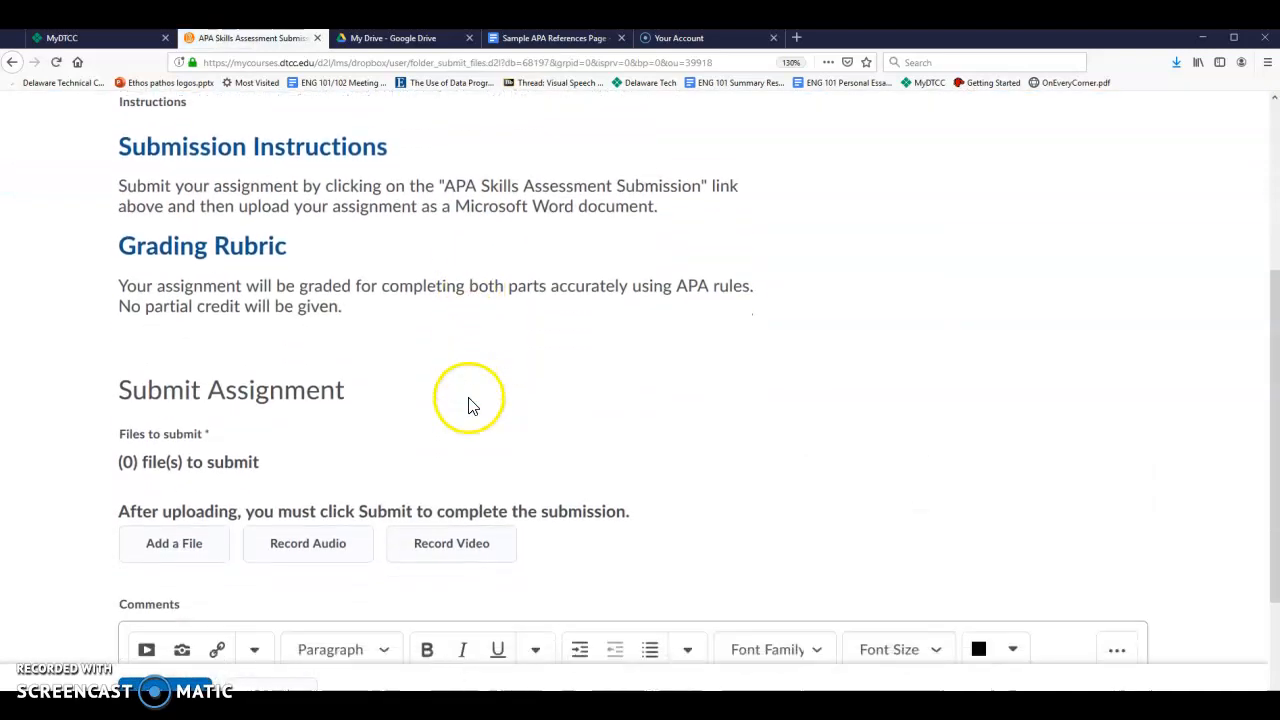
scroll(468, 405, "down", 2)
scroll(470, 408, "down", 2)
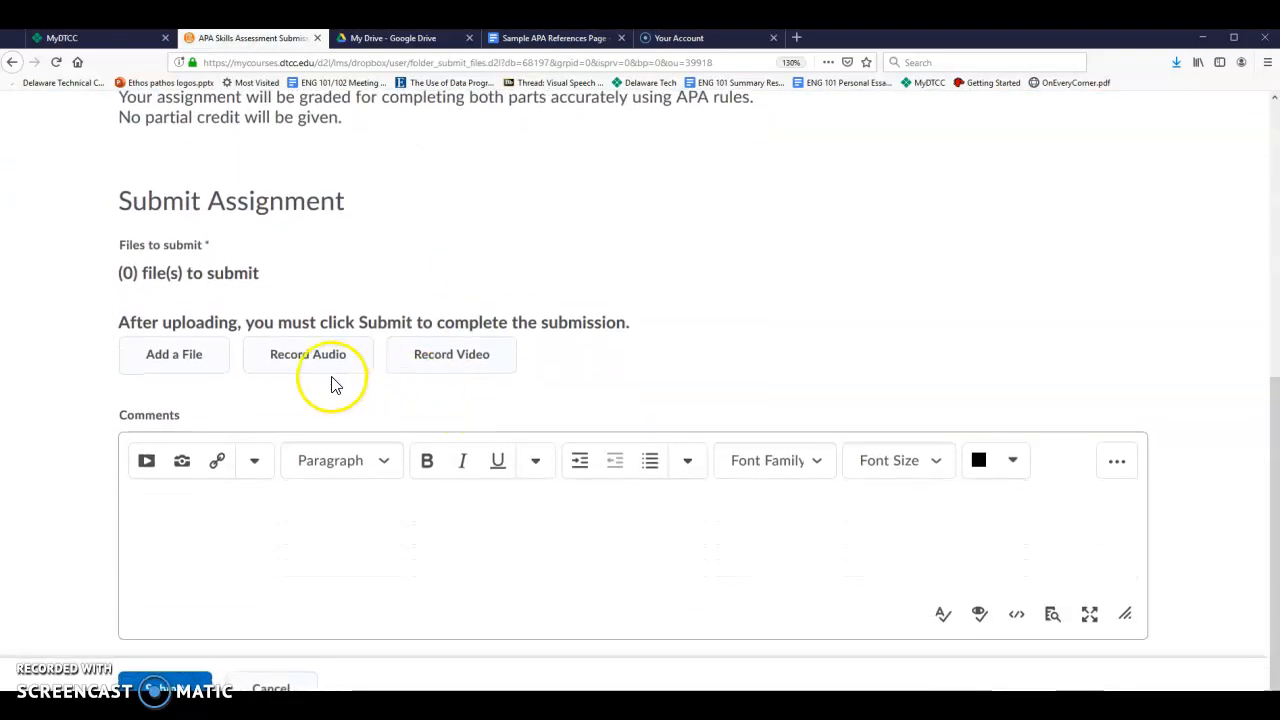
left_click(173, 366)
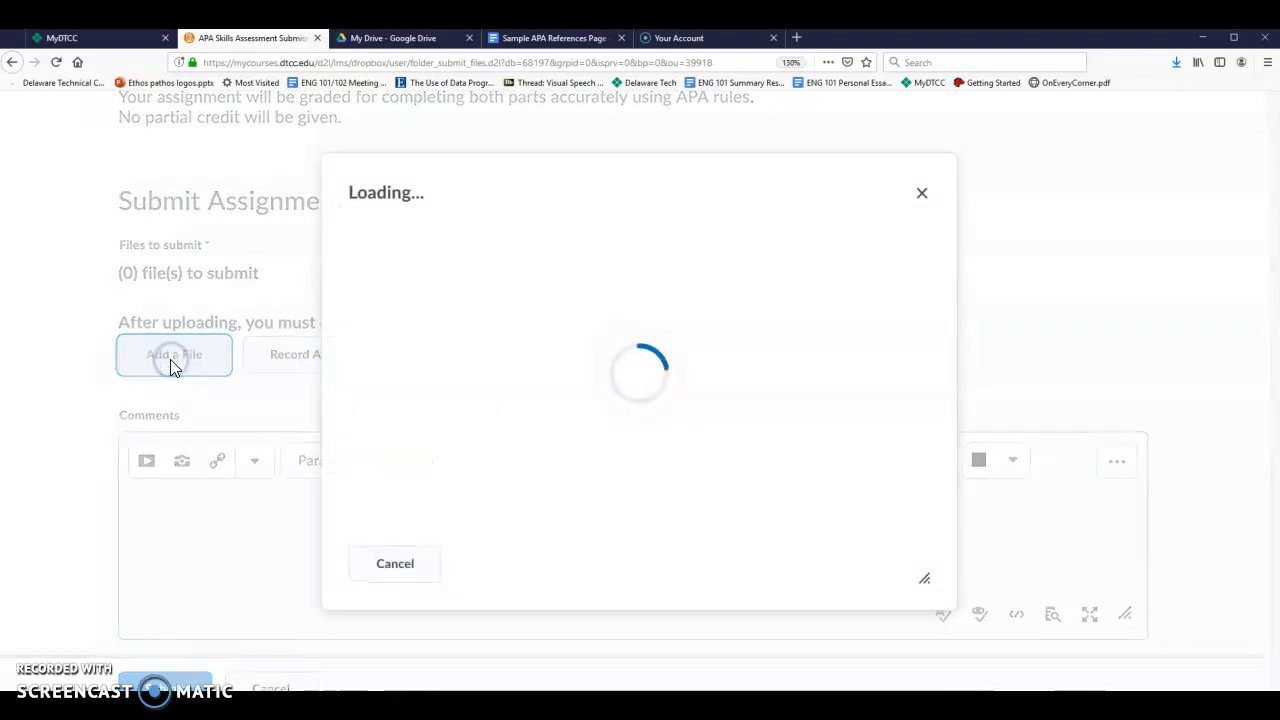
left_click(414, 288)
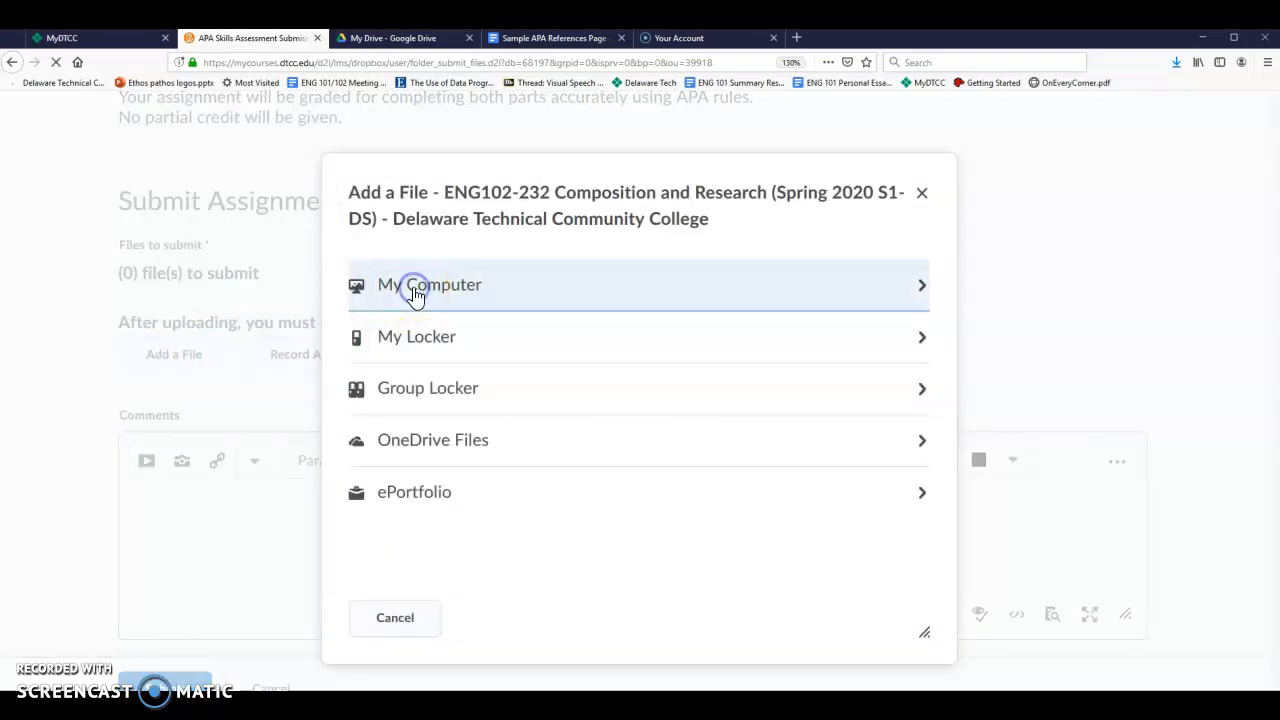
left_click(437, 311)
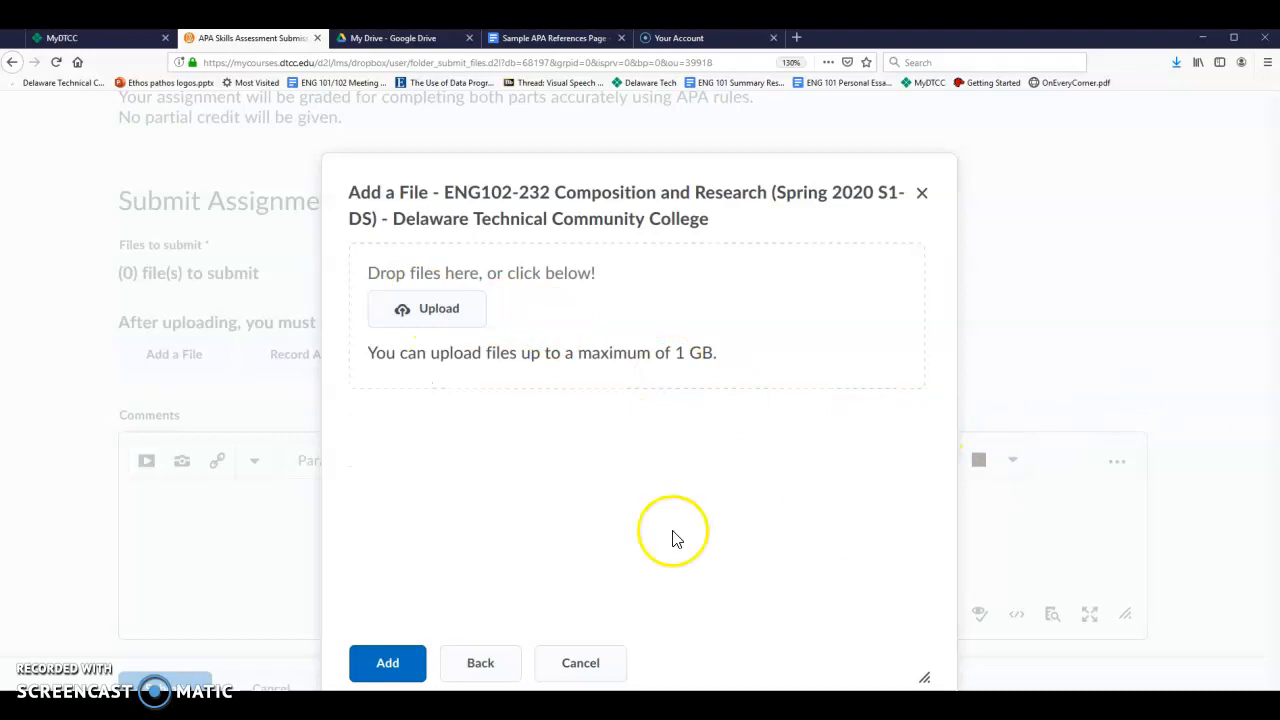
Step: Add Sample APA References Page from File Explorer's recent files to the upload area and submit the assignment
mouse_move(110, 704)
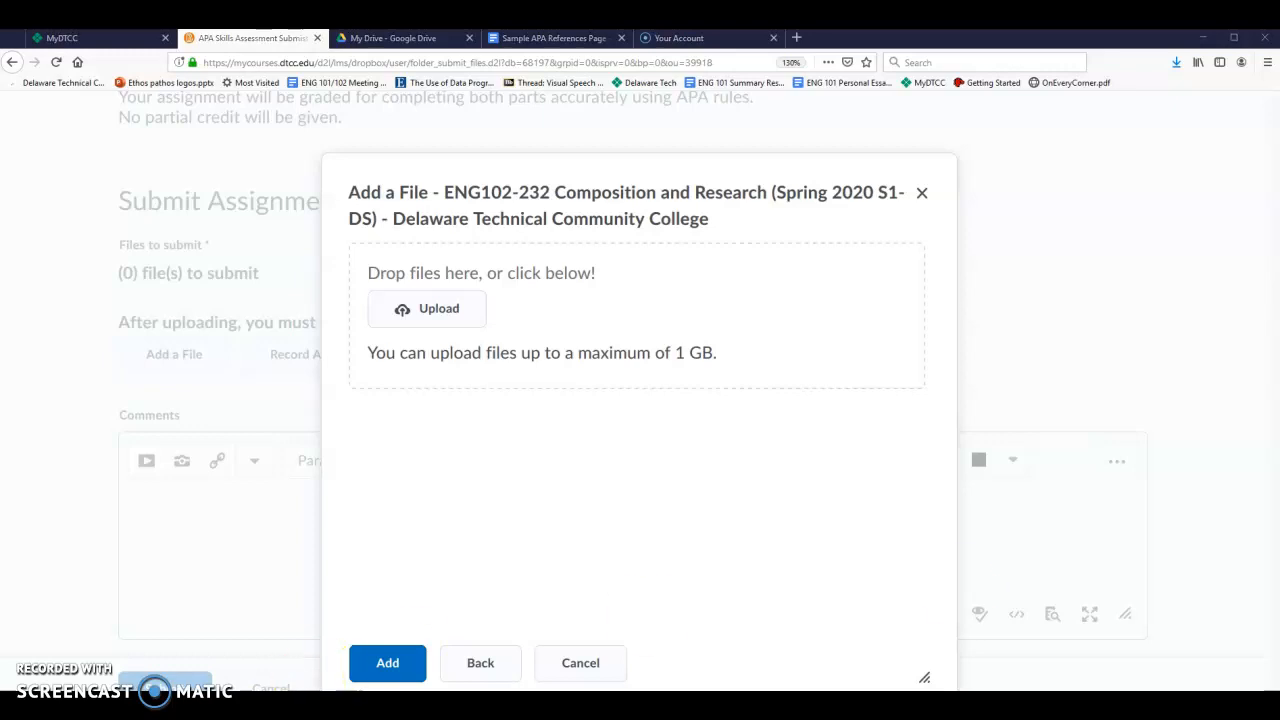
left_click_drag(1279, 194, 1003, 146)
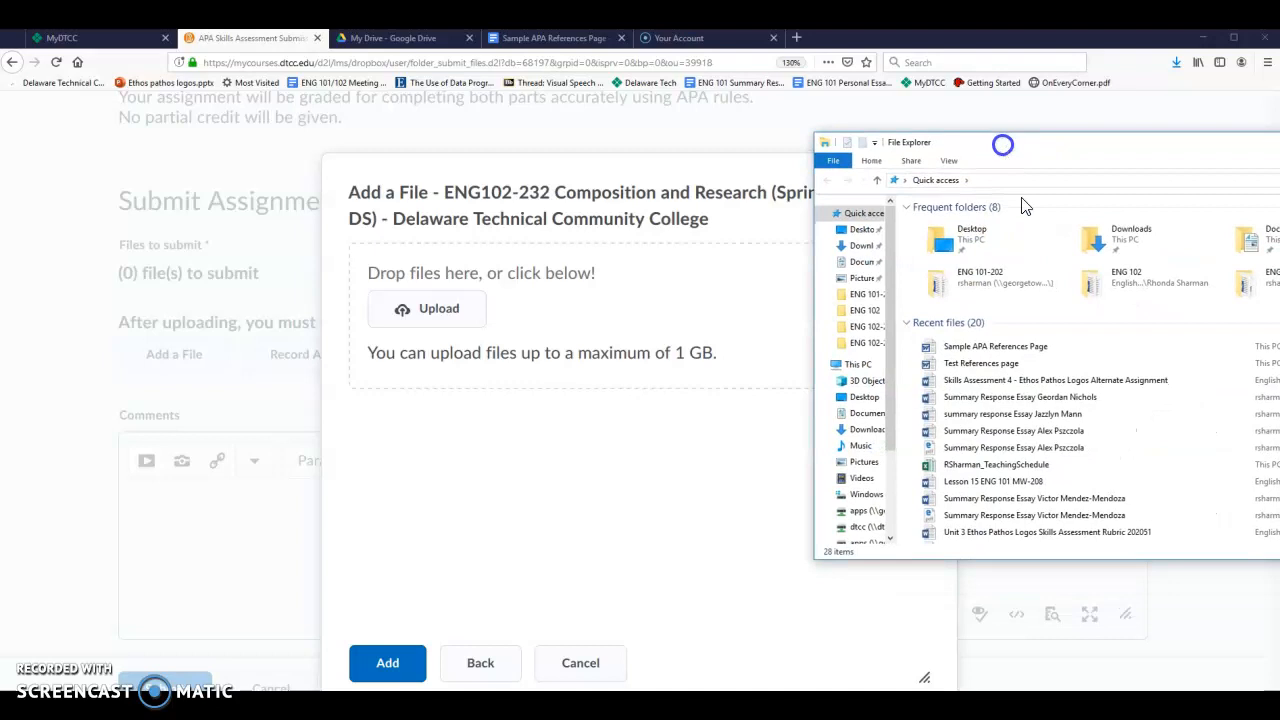
left_click(970, 348)
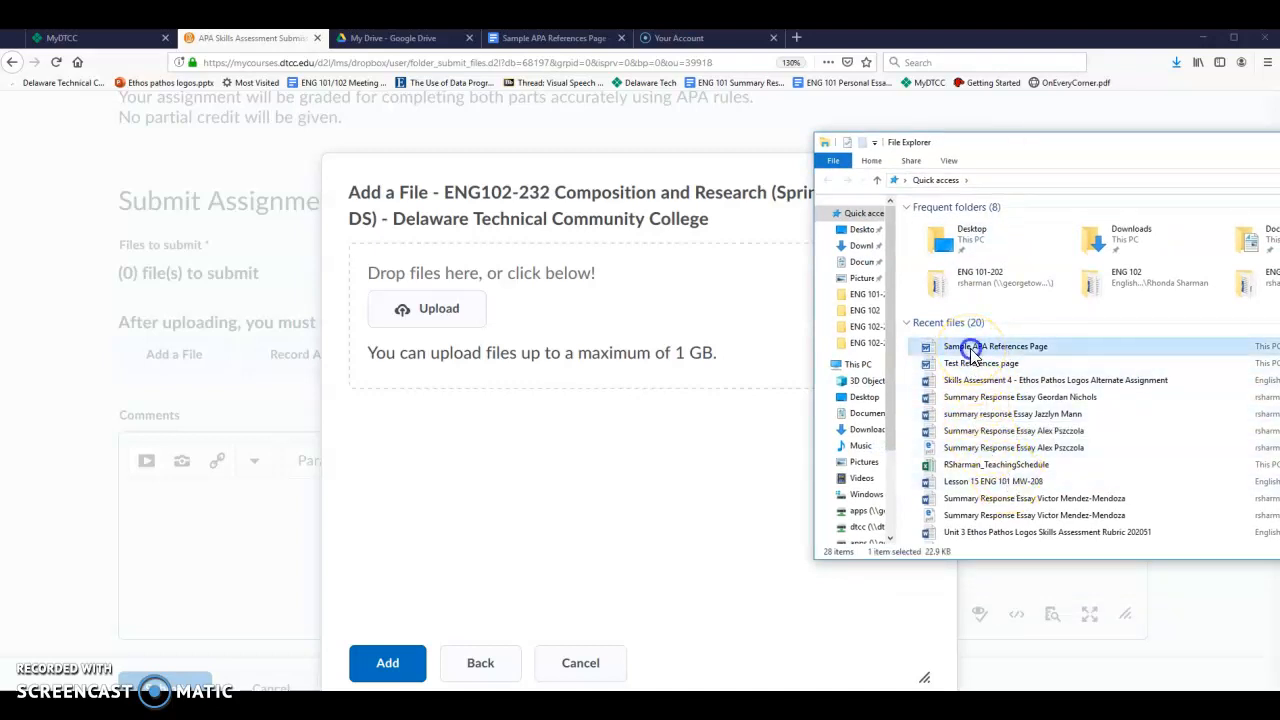
left_click_drag(970, 348, 462, 350)
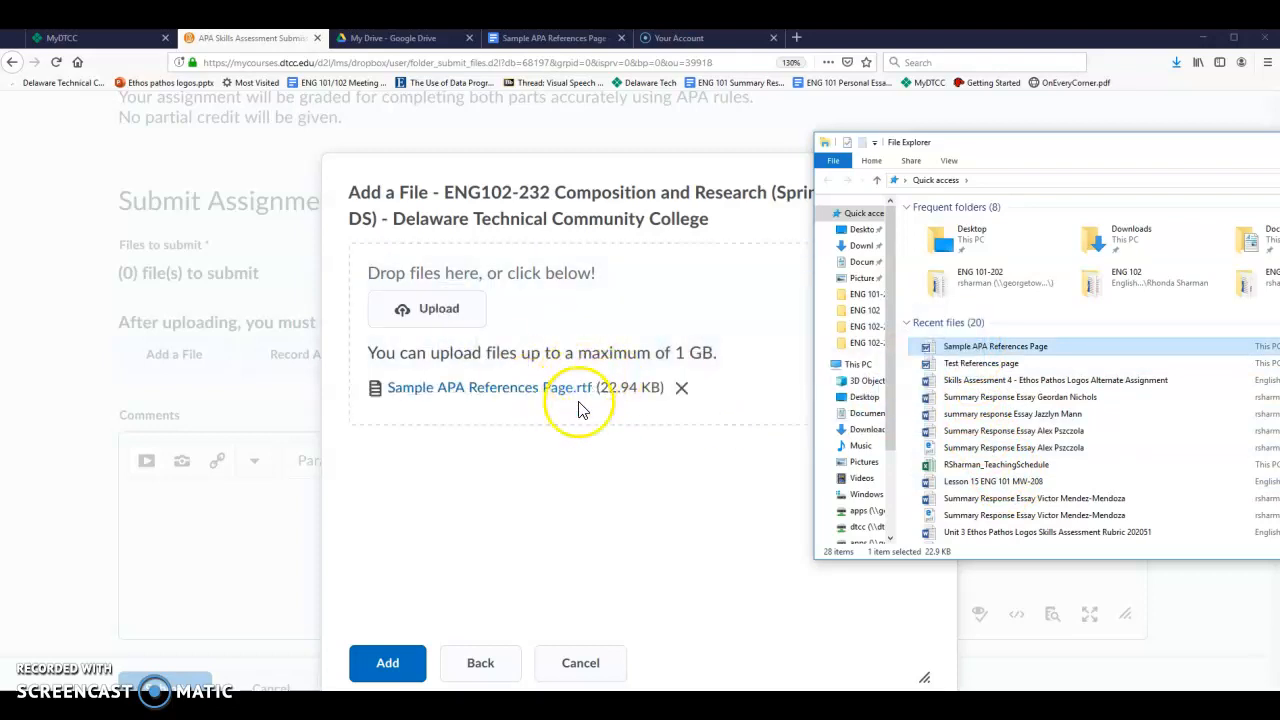
left_click(396, 663)
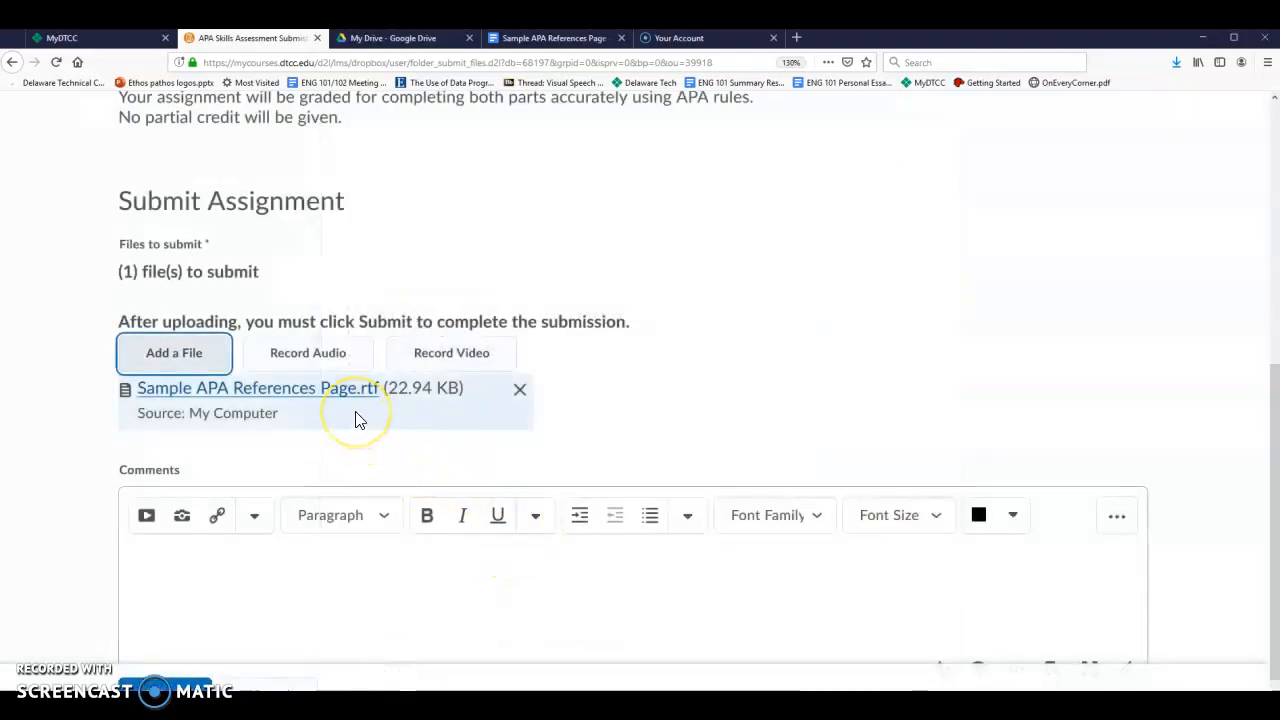
scroll(349, 410, "down", 1)
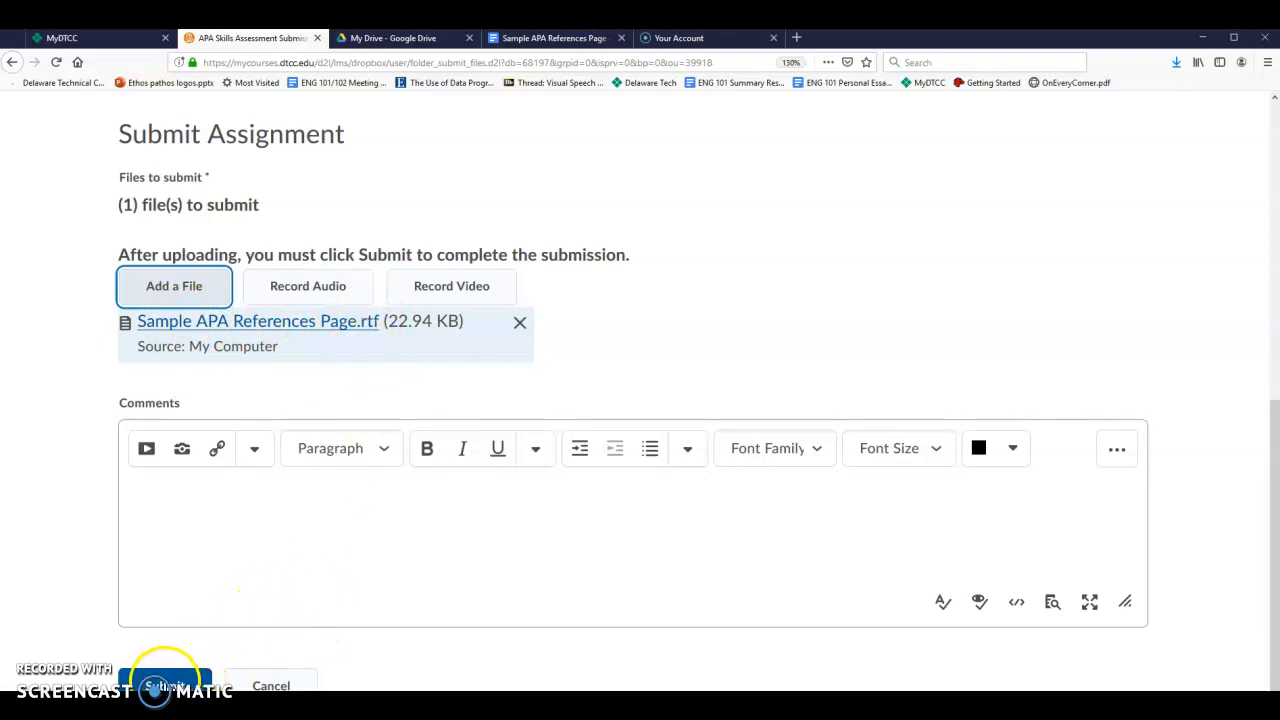
left_click(175, 684)
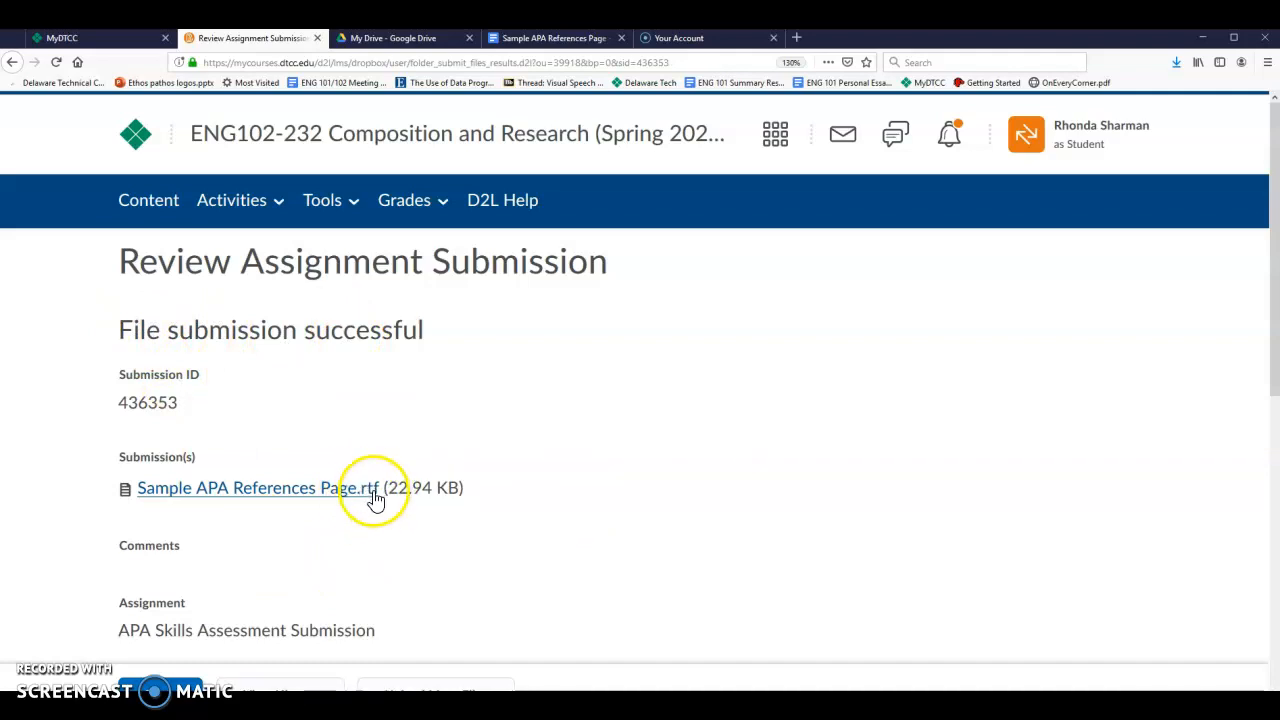
Step: Open the submitted Sample APA References Page.rtf with Microsoft Word to check it
left_click(261, 494)
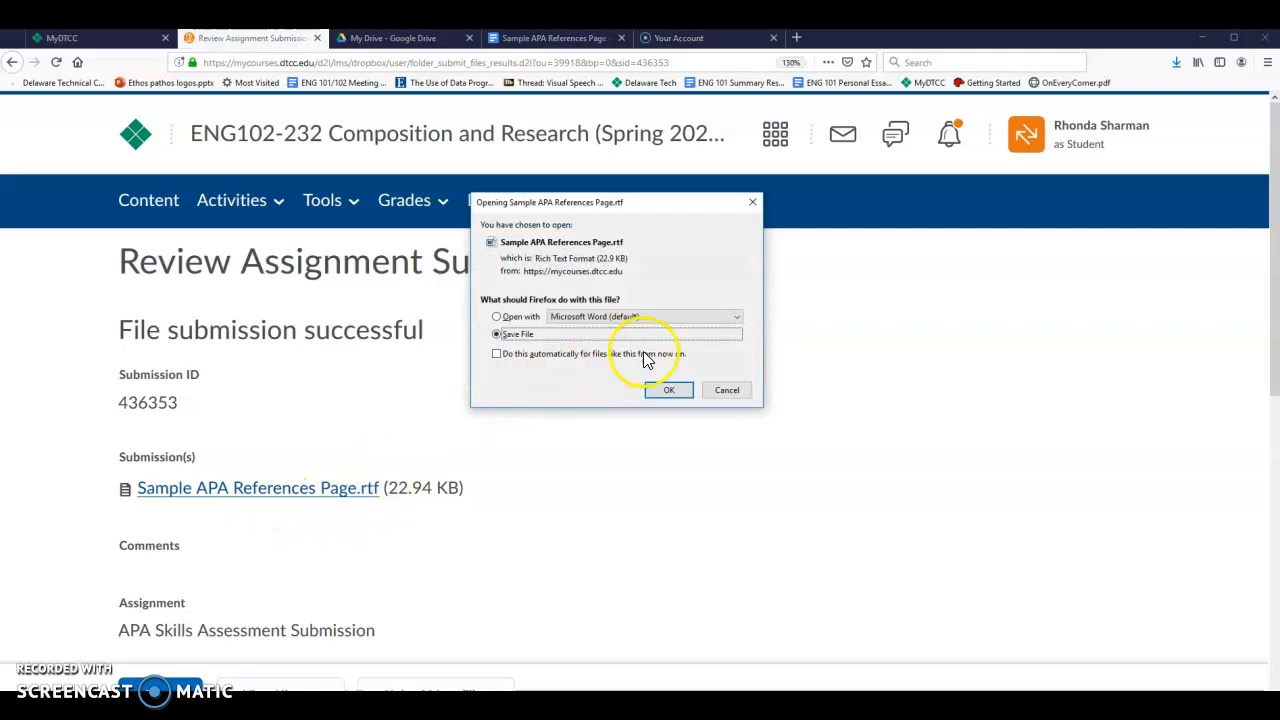
left_click(497, 318)
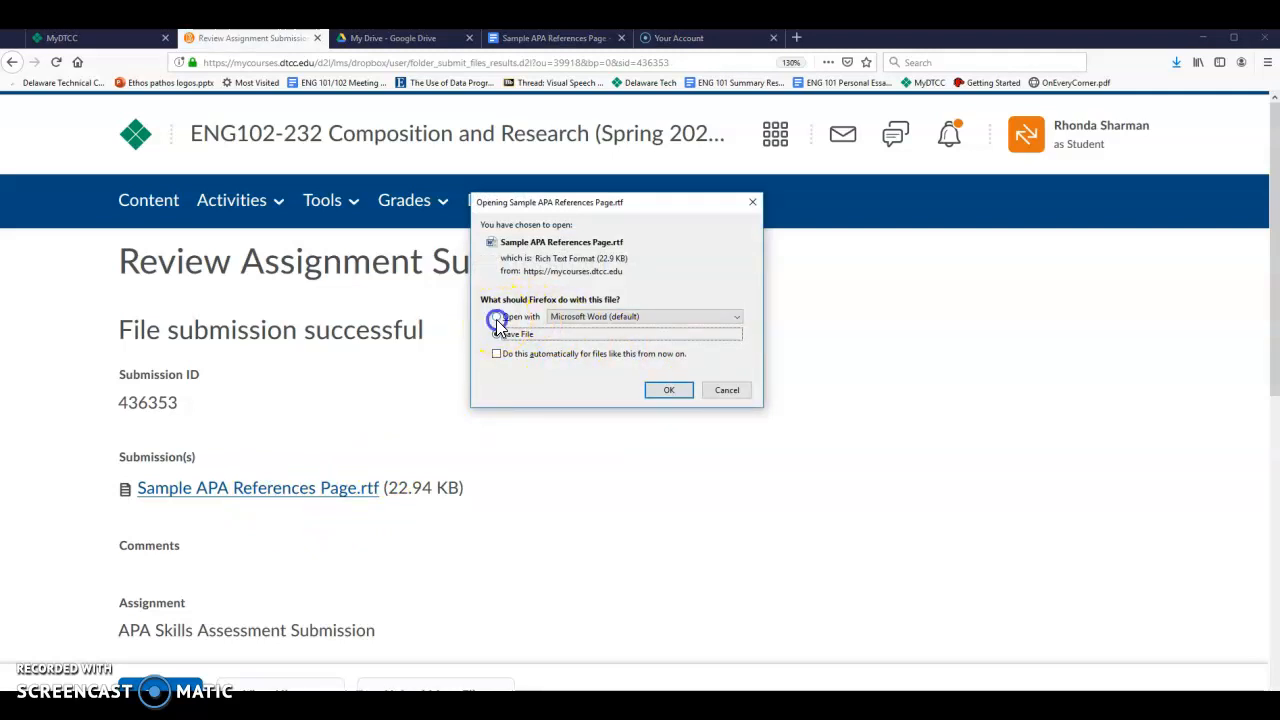
left_click(669, 390)
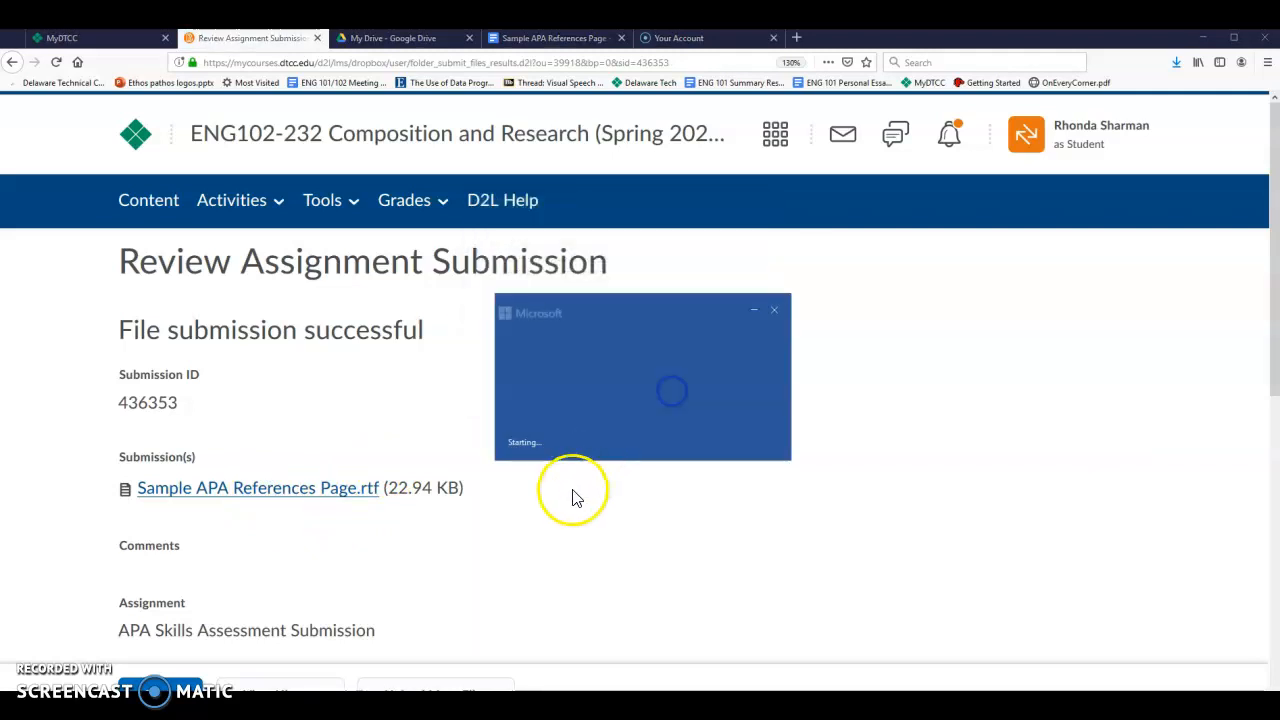